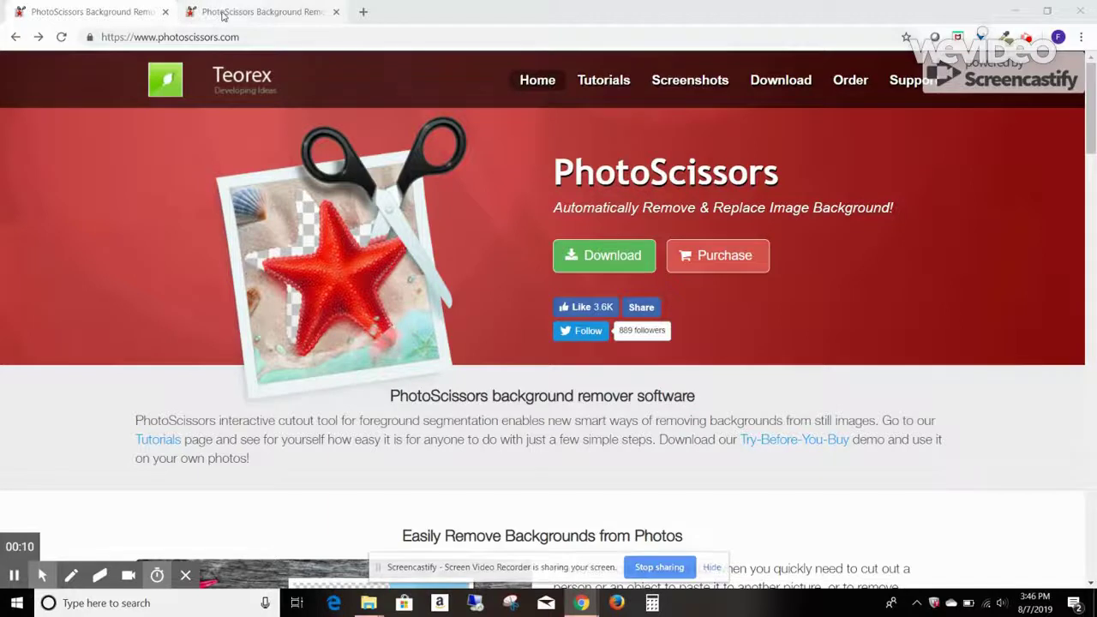
Step: Upload pretty kitty.jpg from the PhotoScissors Tutorial Images folder into the online background remover
left_click(571, 437)
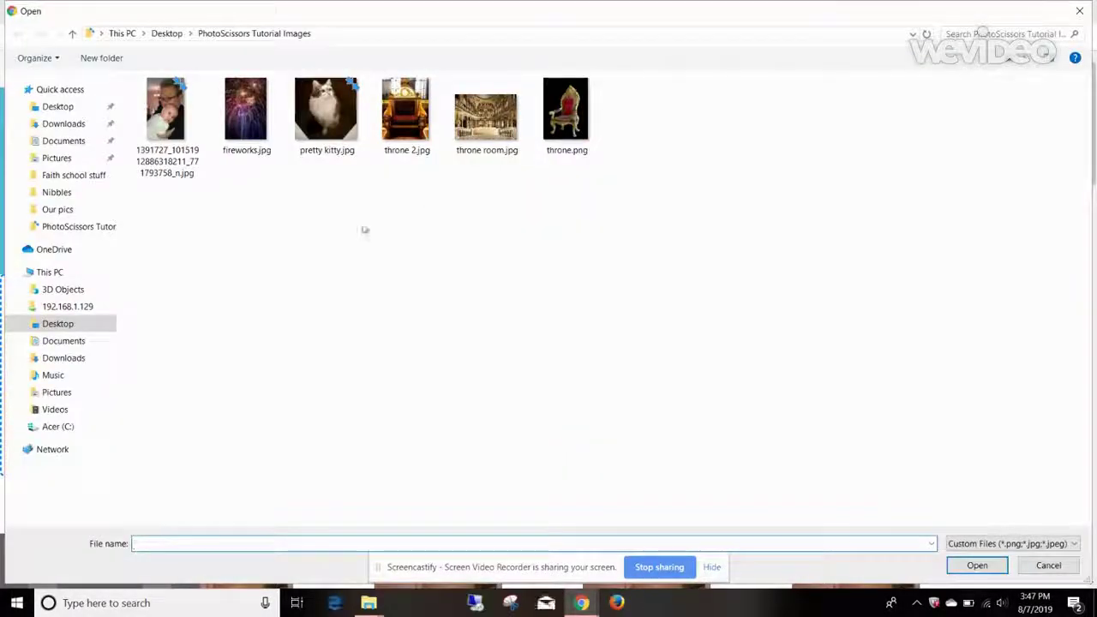
left_click(341, 109)
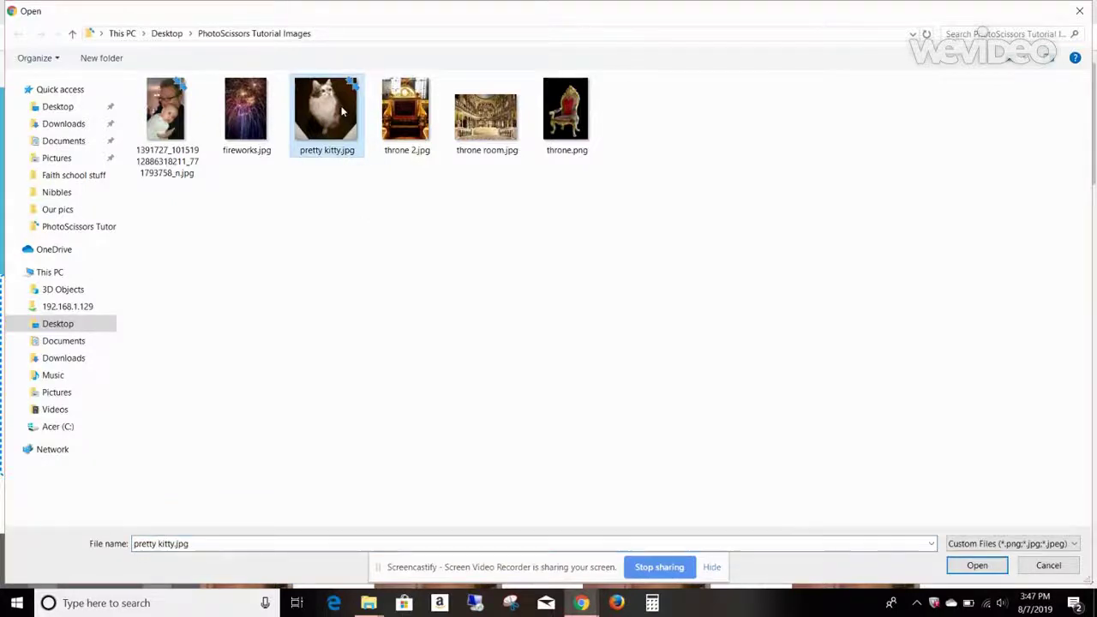
double_click(341, 109)
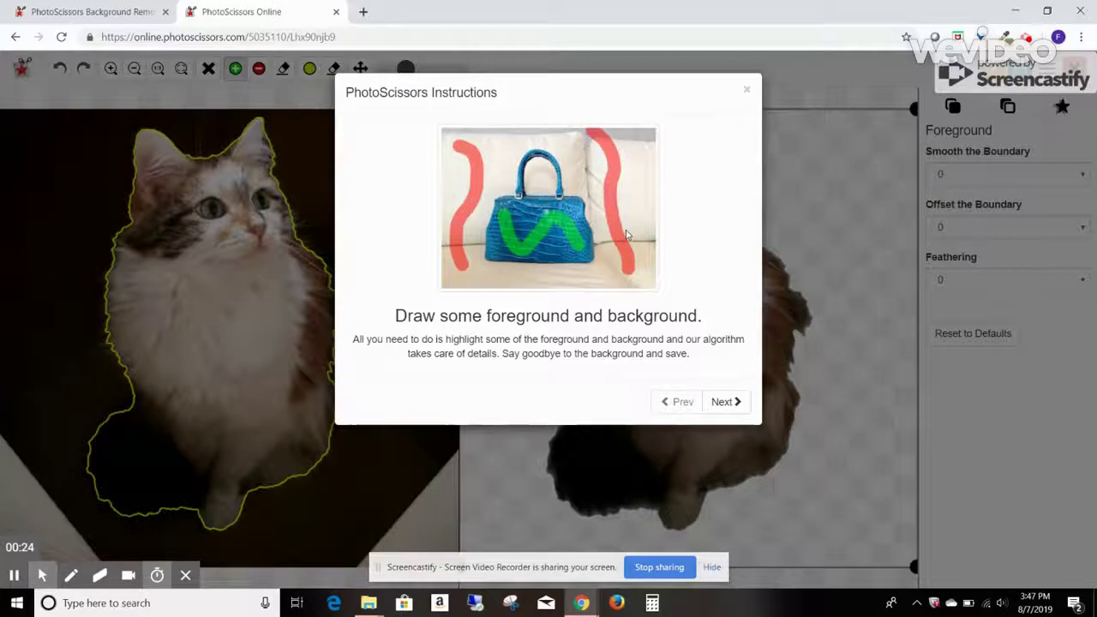
Step: Go through all the introductory marker instructions and dismiss them
left_click(720, 401)
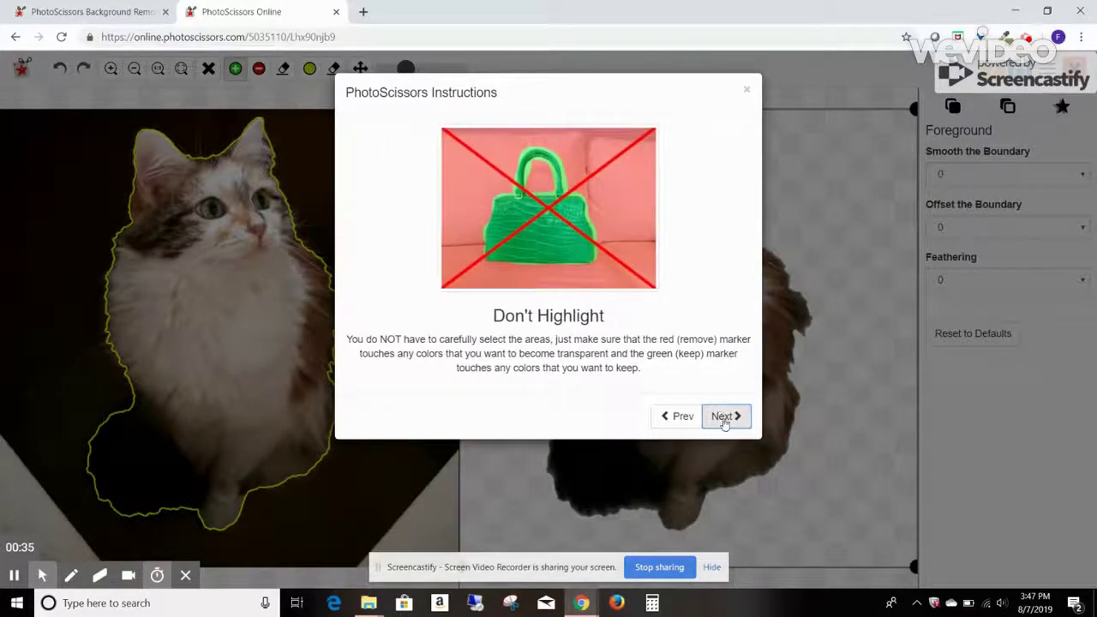
left_click(725, 420)
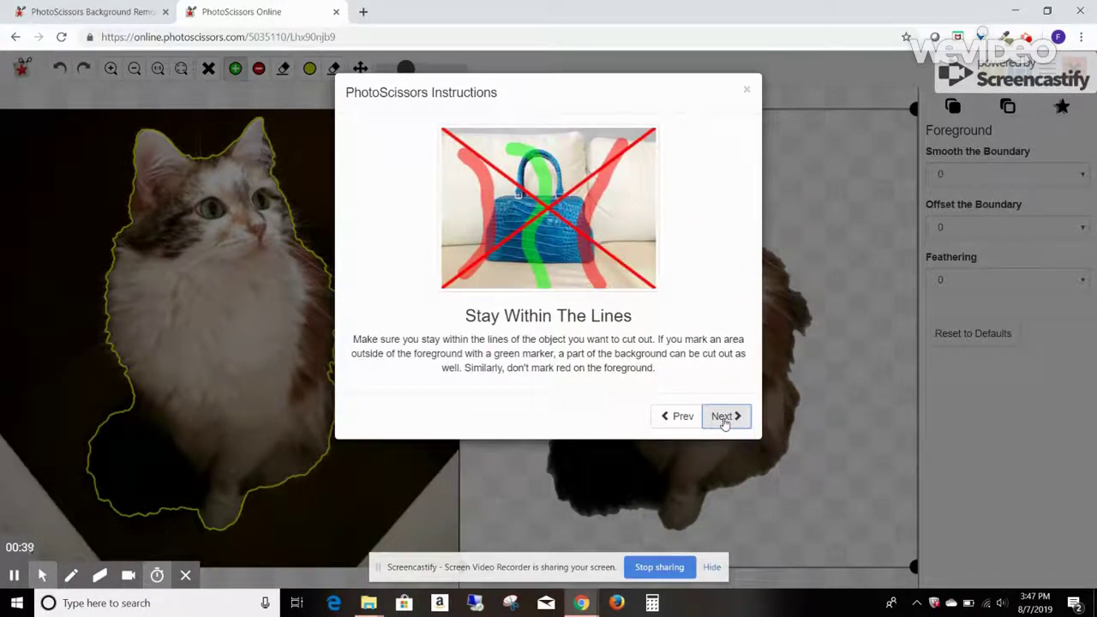
left_click(725, 418)
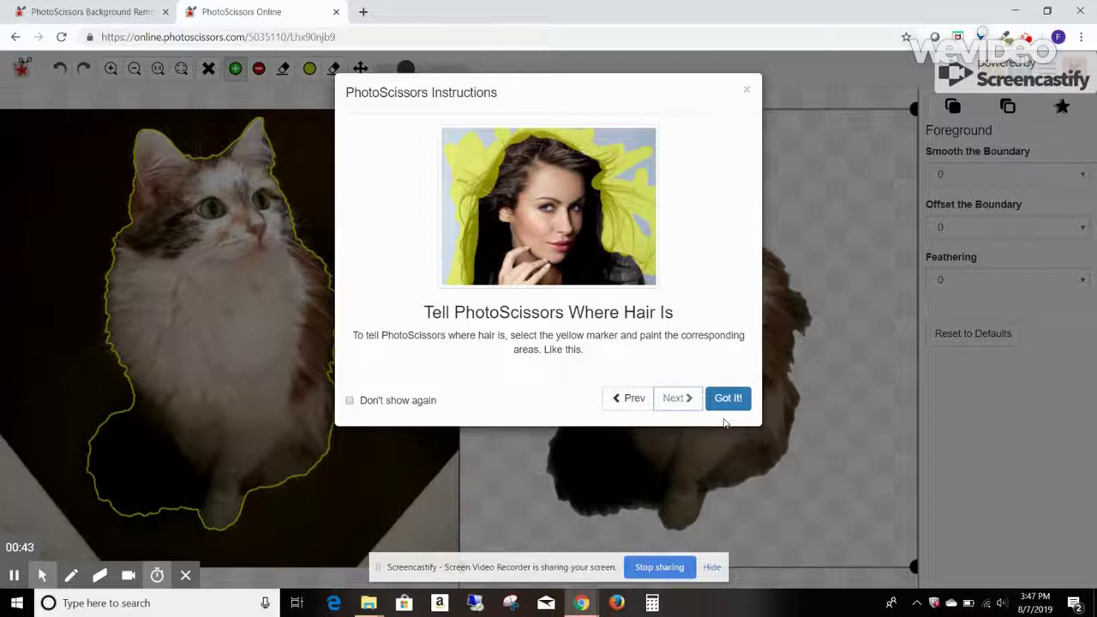
left_click(725, 403)
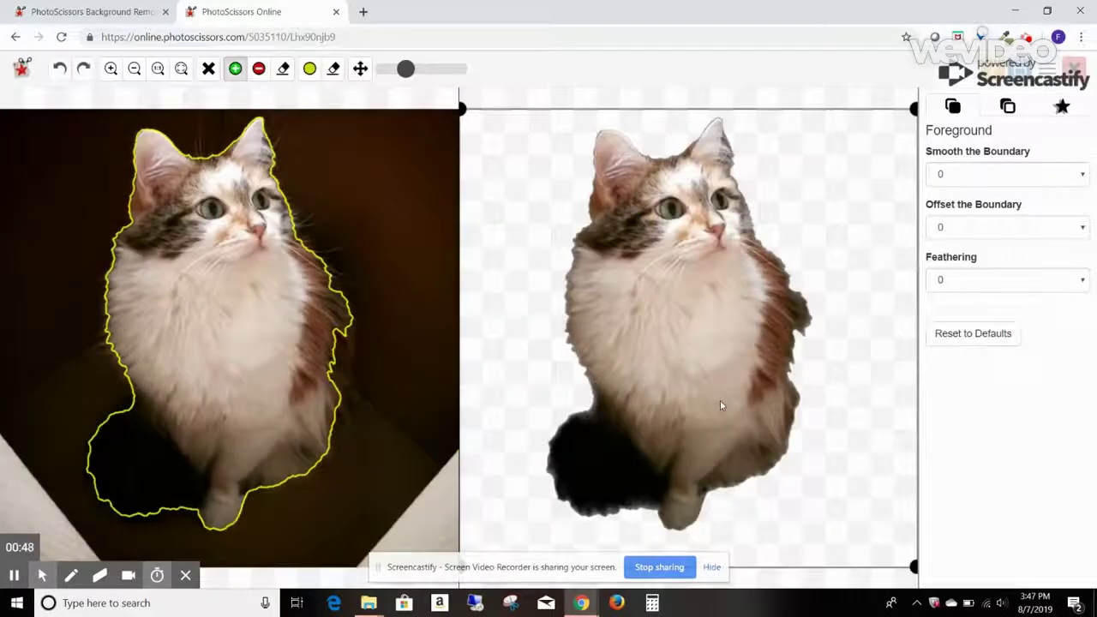
Step: Mark the cat from forehead to belly with a green foreground stroke and the dark backdrop beside its head with a red background stroke
mouse_move(188, 183)
left_mouse_down()
mouse_move(226, 317)
mouse_move(278, 415)
left_mouse_up()
left_click(260, 70)
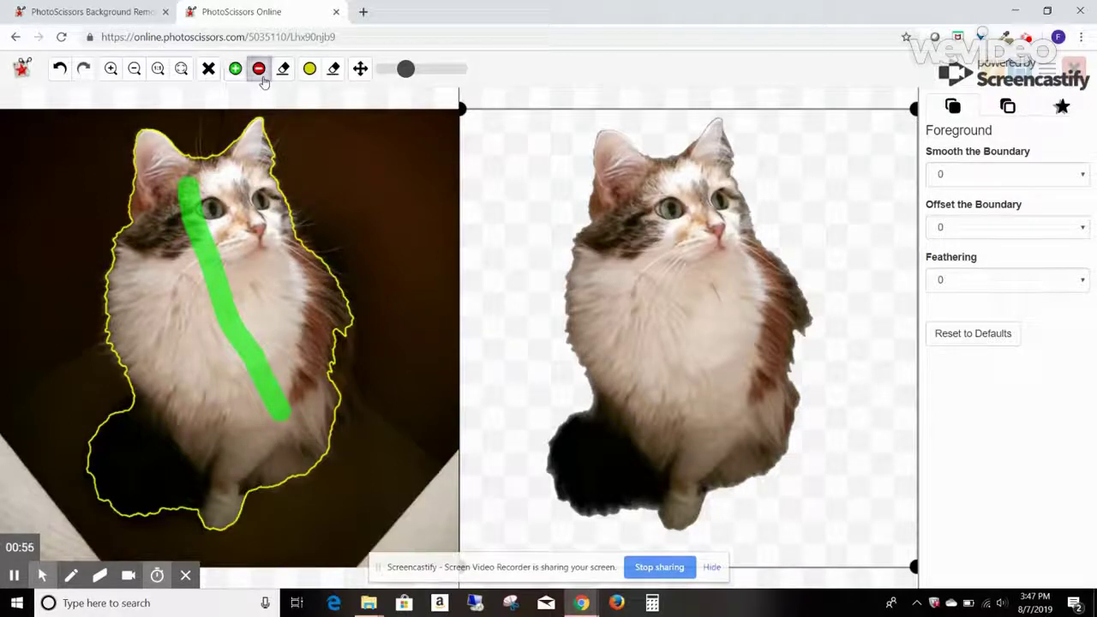
left_click_drag(84, 162, 58, 300)
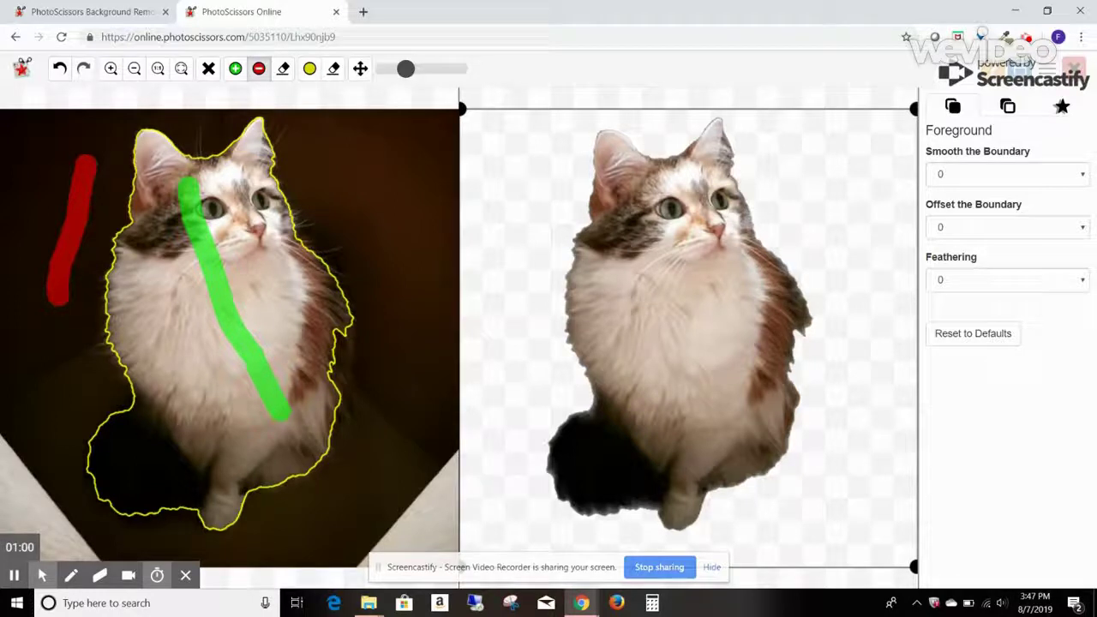
Step: Try a red background stroke across the cat's dark tail area and undo it
mouse_move(87, 388)
left_mouse_down()
mouse_move(138, 450)
mouse_move(163, 530)
left_mouse_up()
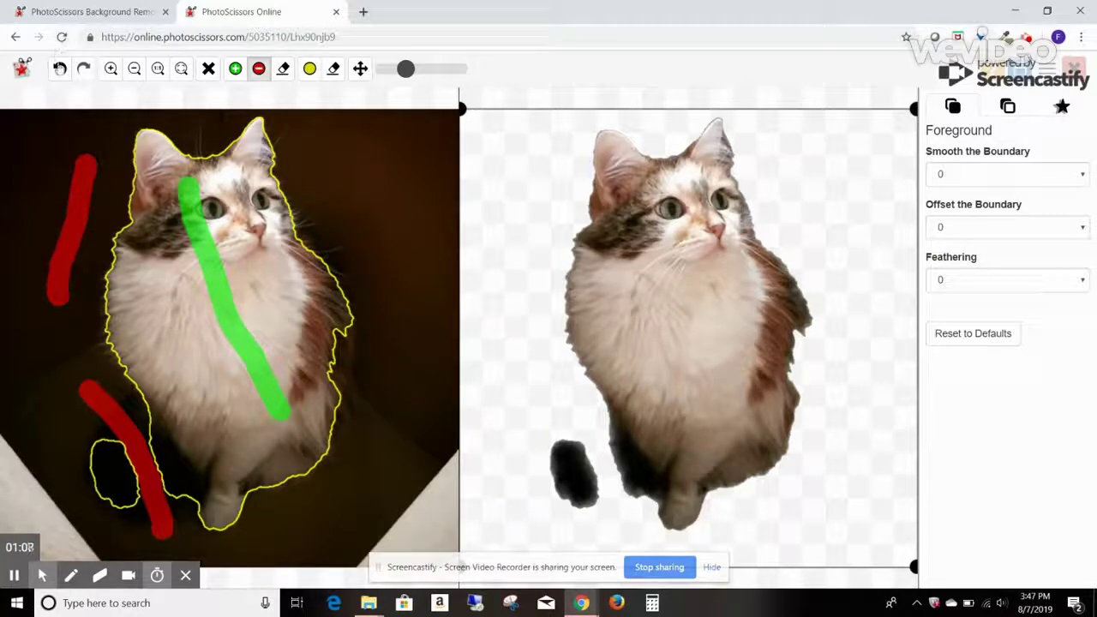
left_click(60, 69)
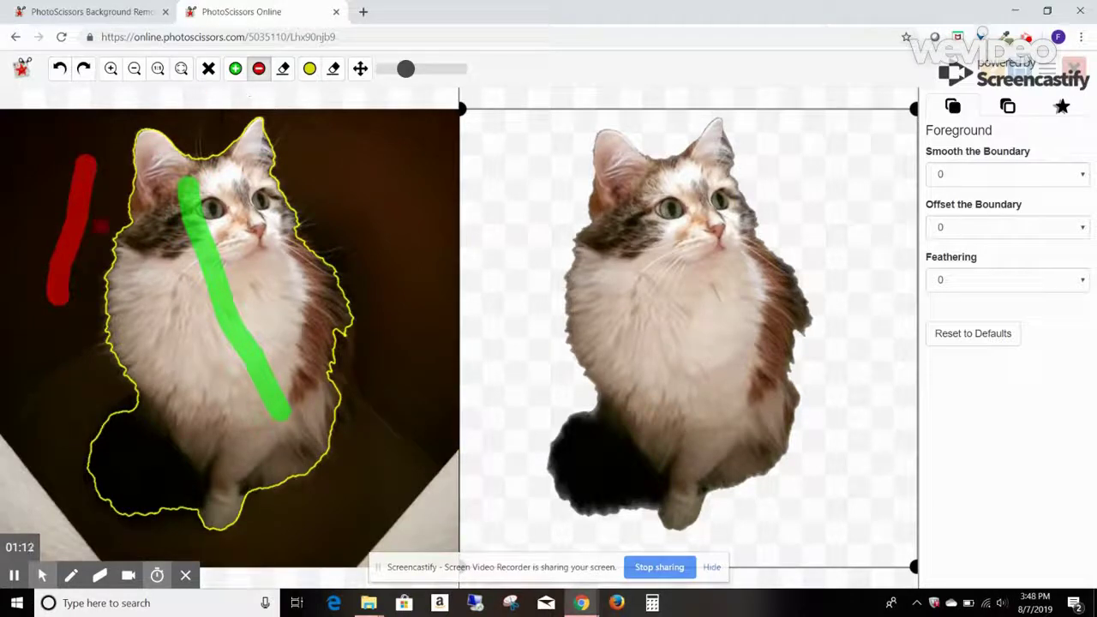
Step: Paint a red background stroke running onto the edge of the cat's chest and erase the part that overlaps the fur
left_click_drag(81, 248, 128, 324)
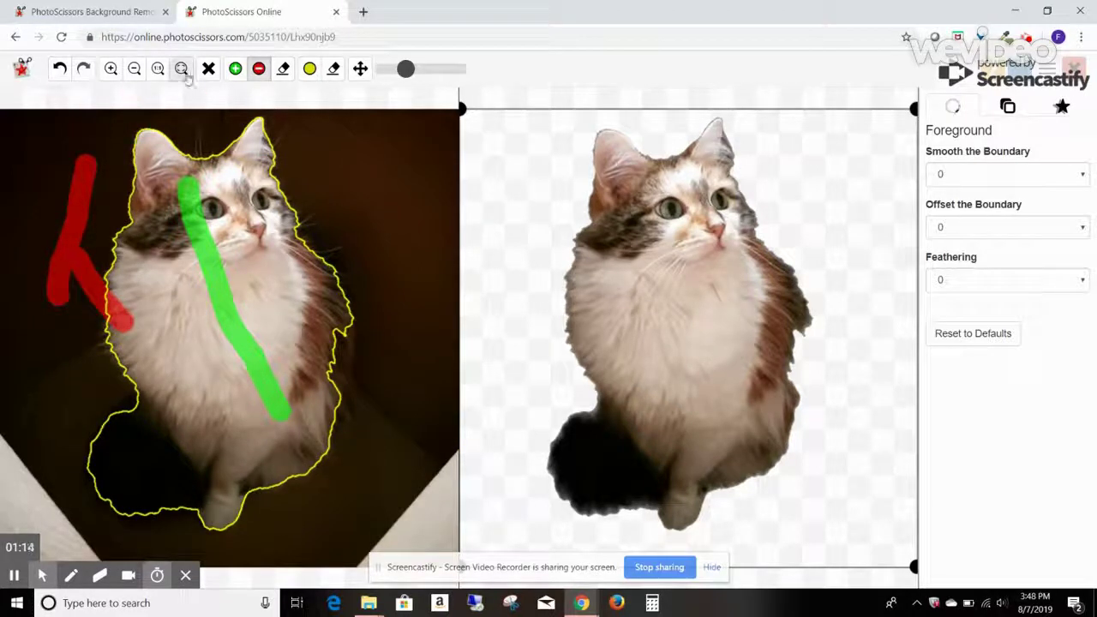
left_click(283, 68)
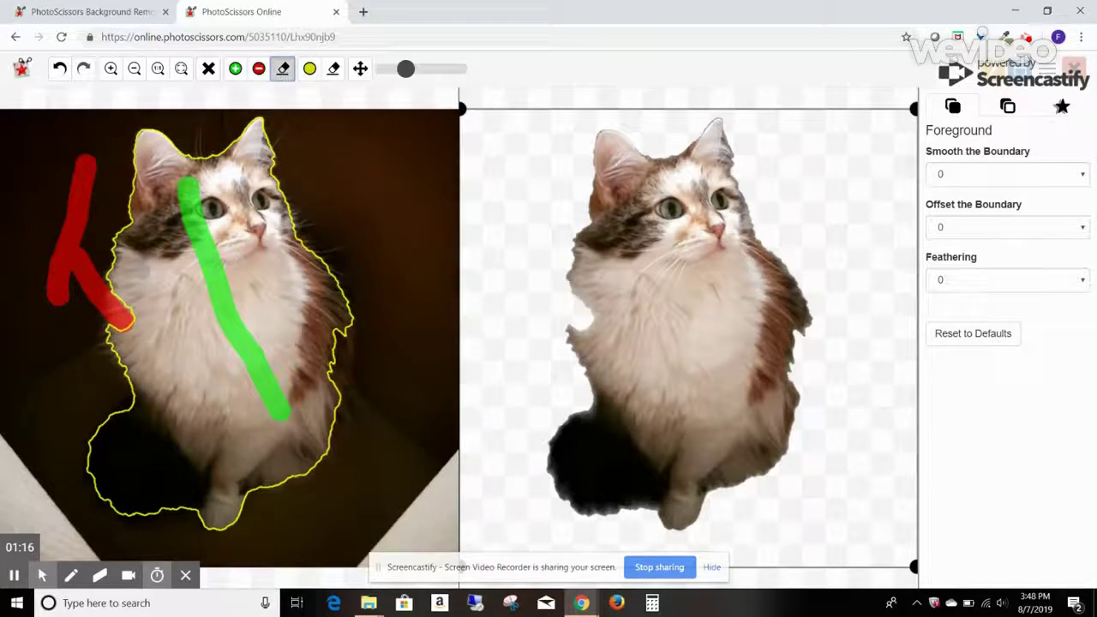
mouse_move(129, 278)
left_mouse_down()
mouse_move(116, 310)
mouse_move(129, 318)
left_mouse_up()
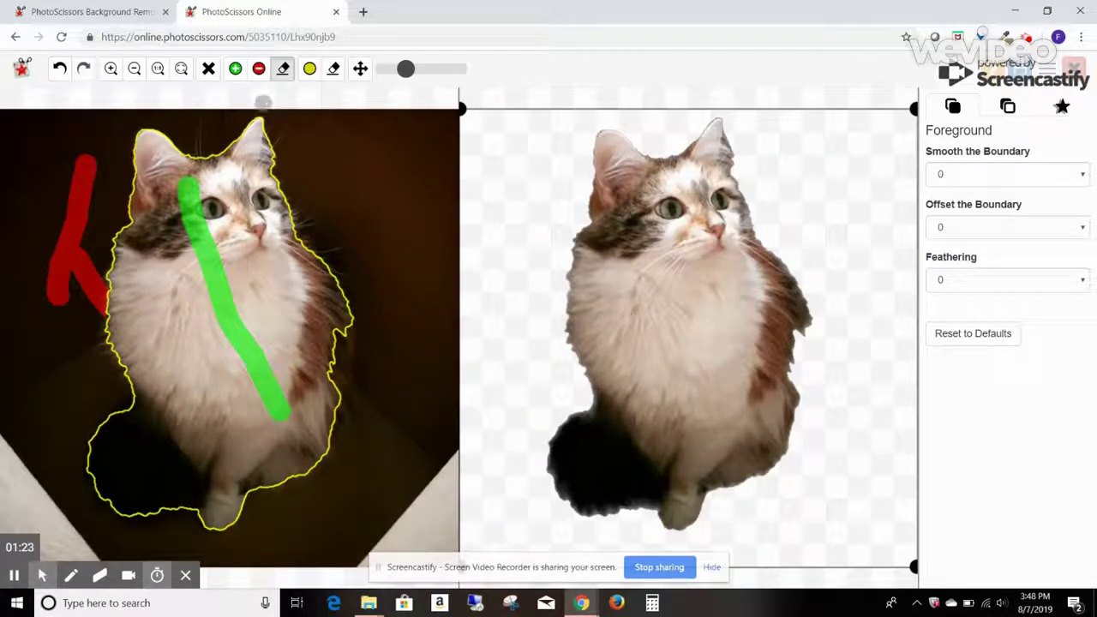
Step: Add the missing fur on the cat's flank with a green foreground stroke, plus a thin one beside it using the smallest brush
left_click(235, 72)
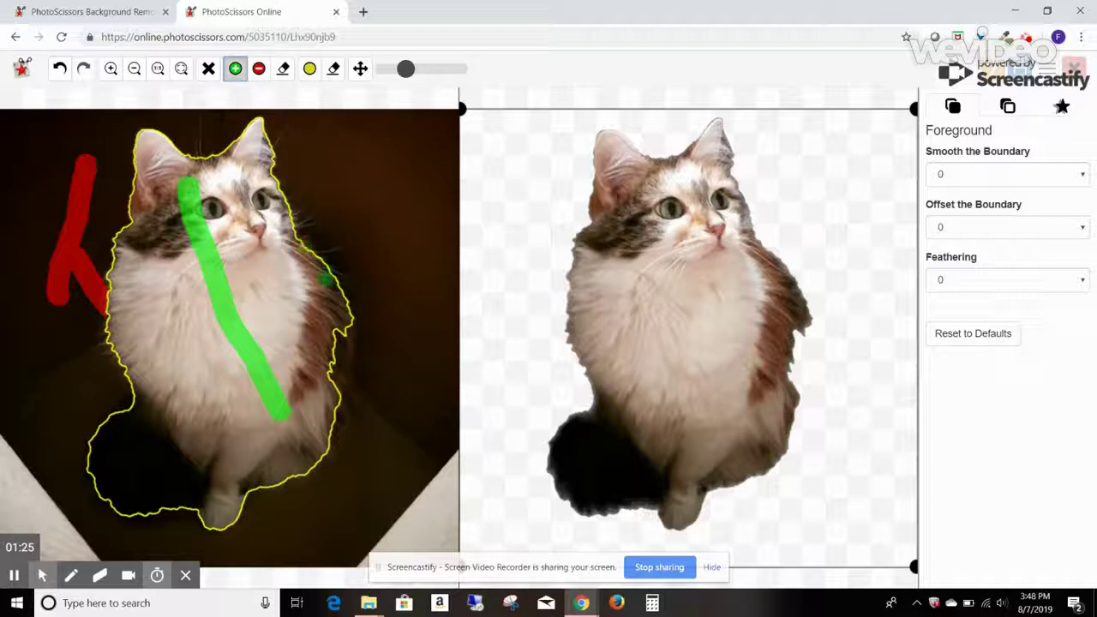
left_click_drag(339, 330, 327, 425)
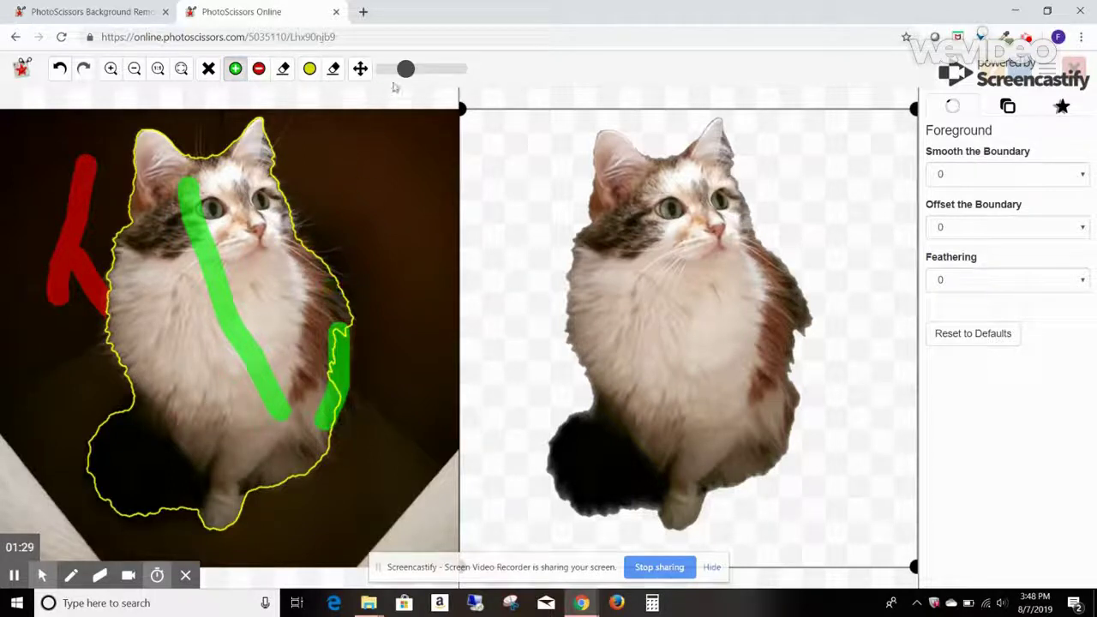
left_click_drag(399, 70, 389, 75)
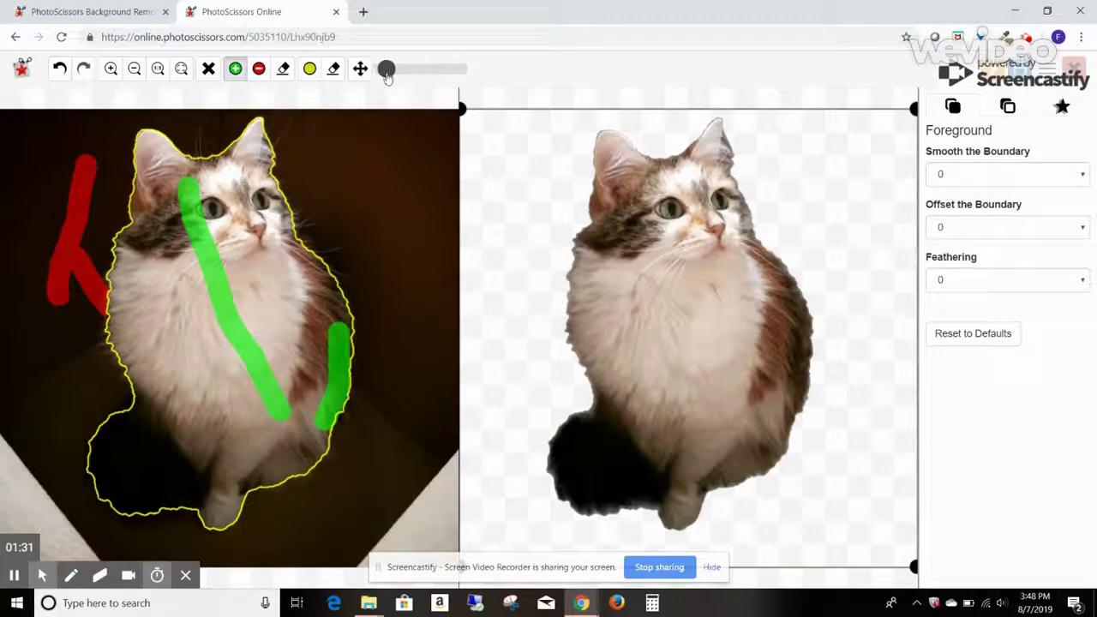
left_click_drag(310, 322, 322, 367)
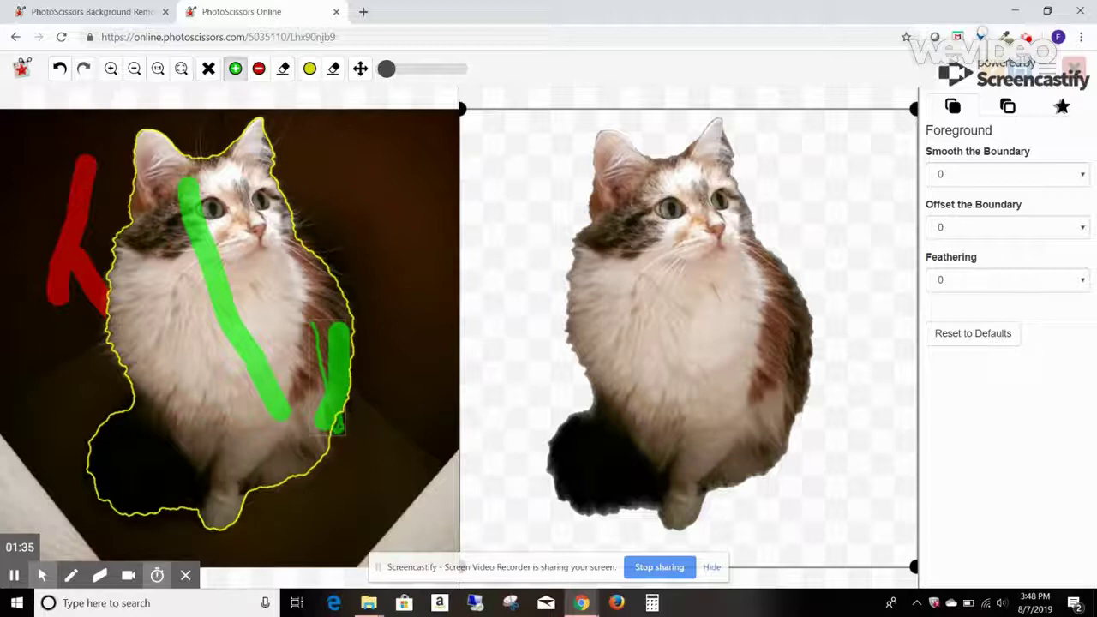
Step: Mark the backdrop just below the cat's ear as background with small red strokes
left_click(258, 70)
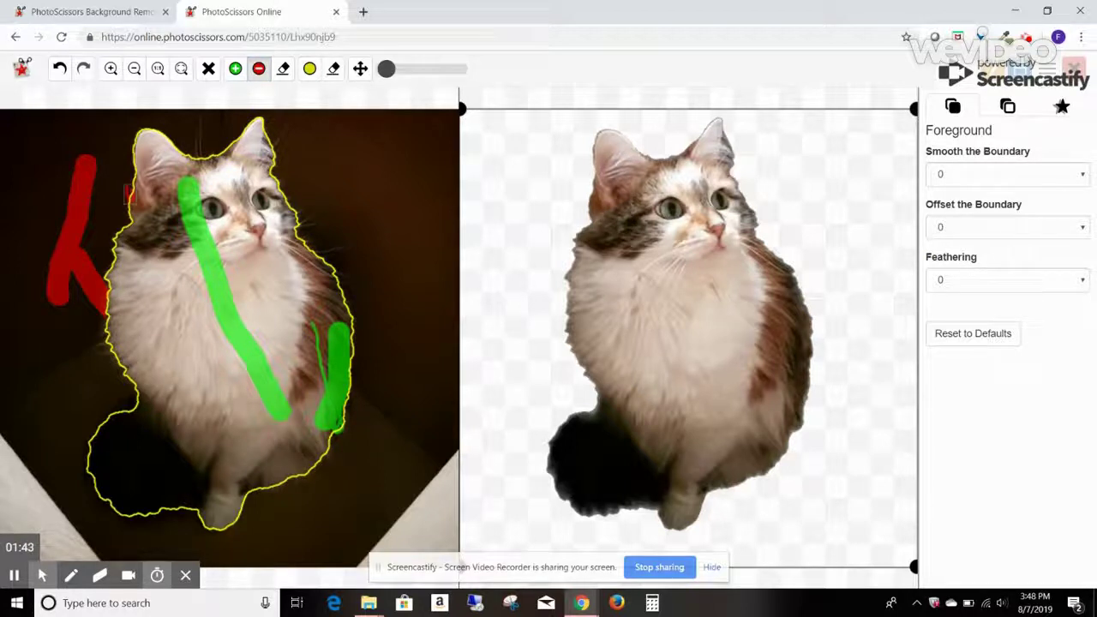
left_click_drag(128, 199, 116, 219)
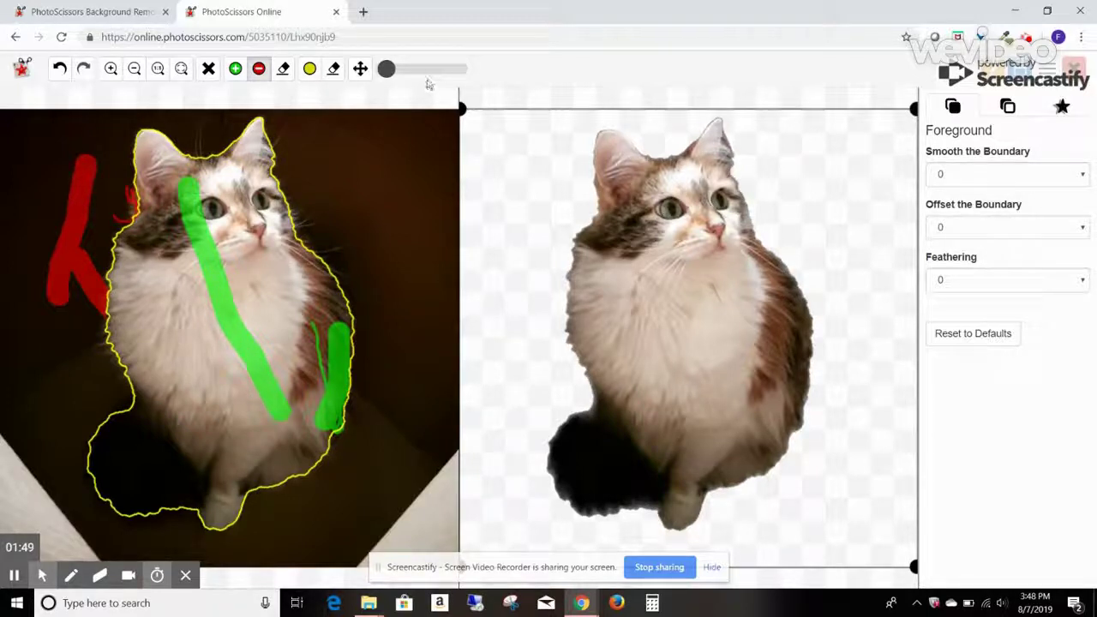
Step: Paint the cat's furry outline with the yellow hair marker at a slightly larger brush size, covering chest, tail, back, whiskers and ears
left_click(317, 73)
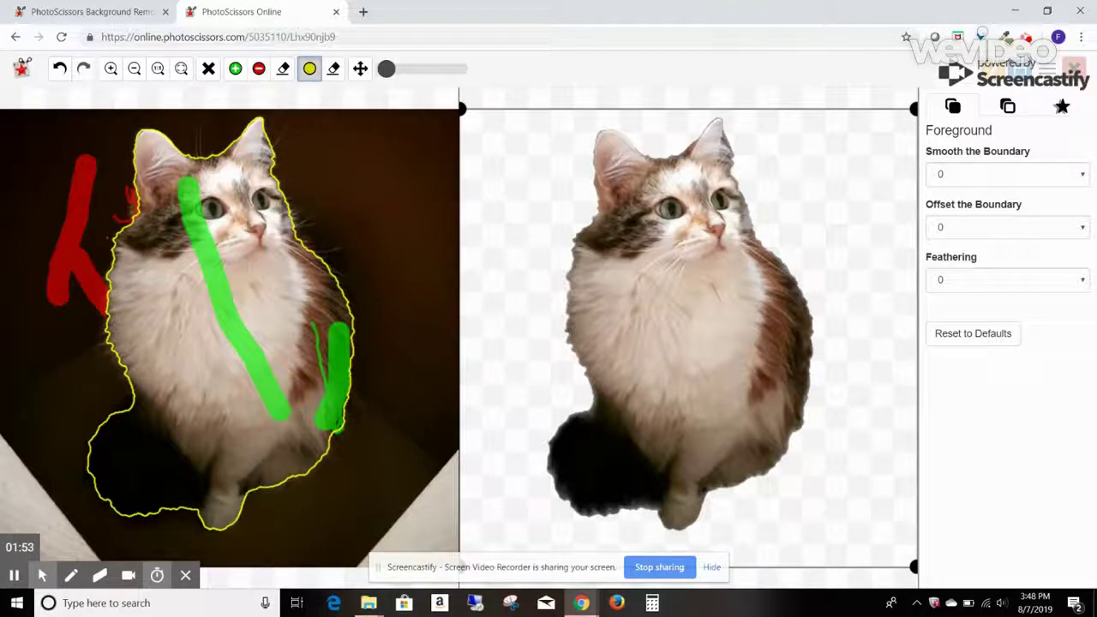
left_click_drag(391, 71, 396, 71)
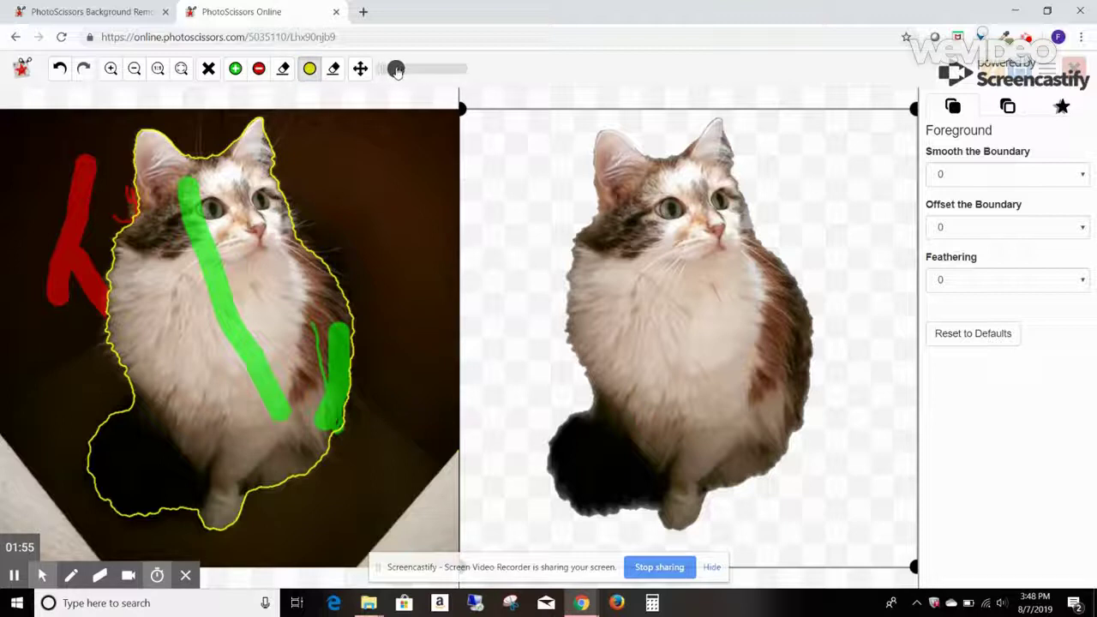
left_click(109, 248)
mouse_move(108, 259)
left_mouse_down()
mouse_move(100, 339)
mouse_move(127, 393)
left_mouse_up()
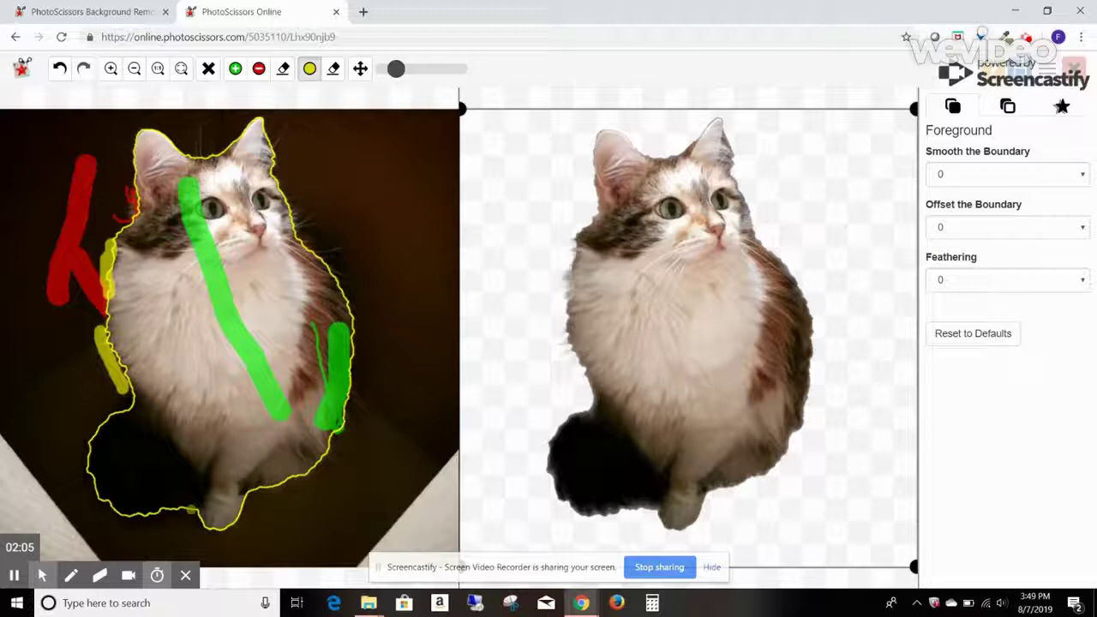
mouse_move(185, 513)
left_mouse_down()
mouse_move(135, 518)
mouse_move(96, 500)
mouse_move(86, 447)
mouse_move(120, 399)
left_mouse_up()
mouse_move(247, 488)
left_mouse_down()
mouse_move(333, 444)
mouse_move(353, 384)
mouse_move(352, 300)
mouse_move(331, 257)
mouse_move(357, 283)
mouse_move(354, 256)
mouse_move(275, 119)
left_mouse_up()
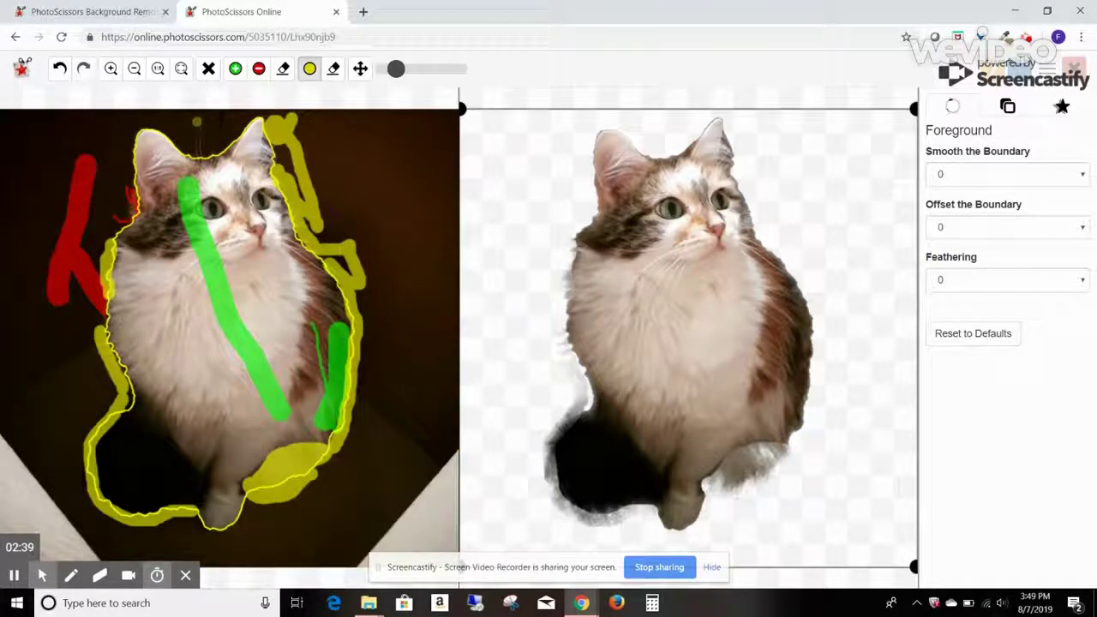
mouse_move(197, 128)
left_mouse_down()
mouse_move(197, 159)
mouse_move(221, 152)
mouse_move(224, 121)
left_mouse_up()
left_click(333, 68)
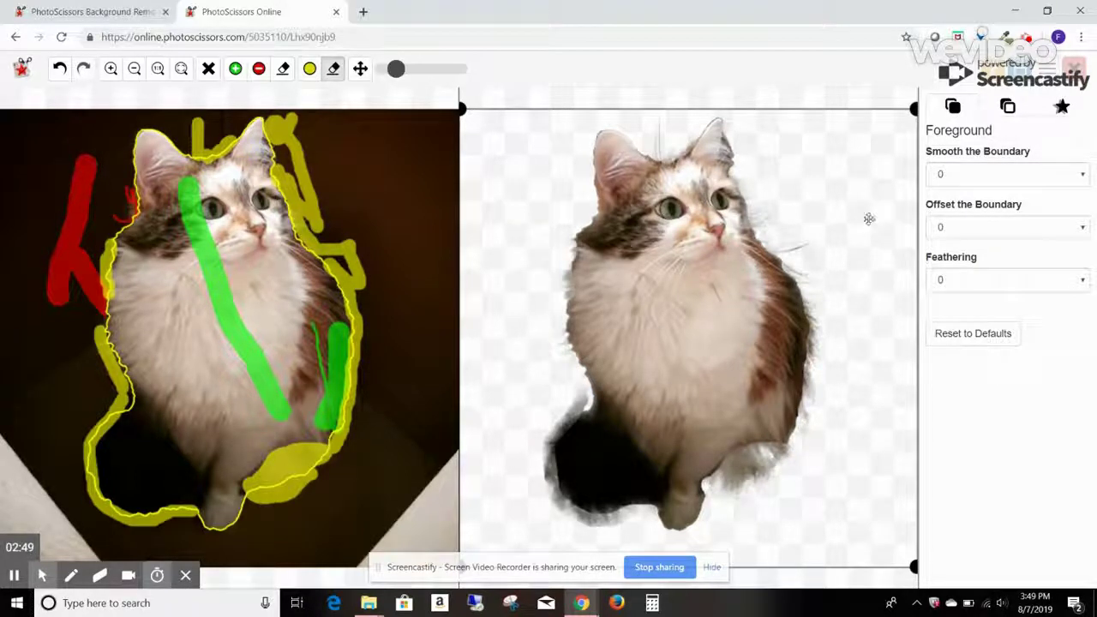
Step: Try a boundary smoothing of 10 for the foreground and settle on 2
left_click(981, 180)
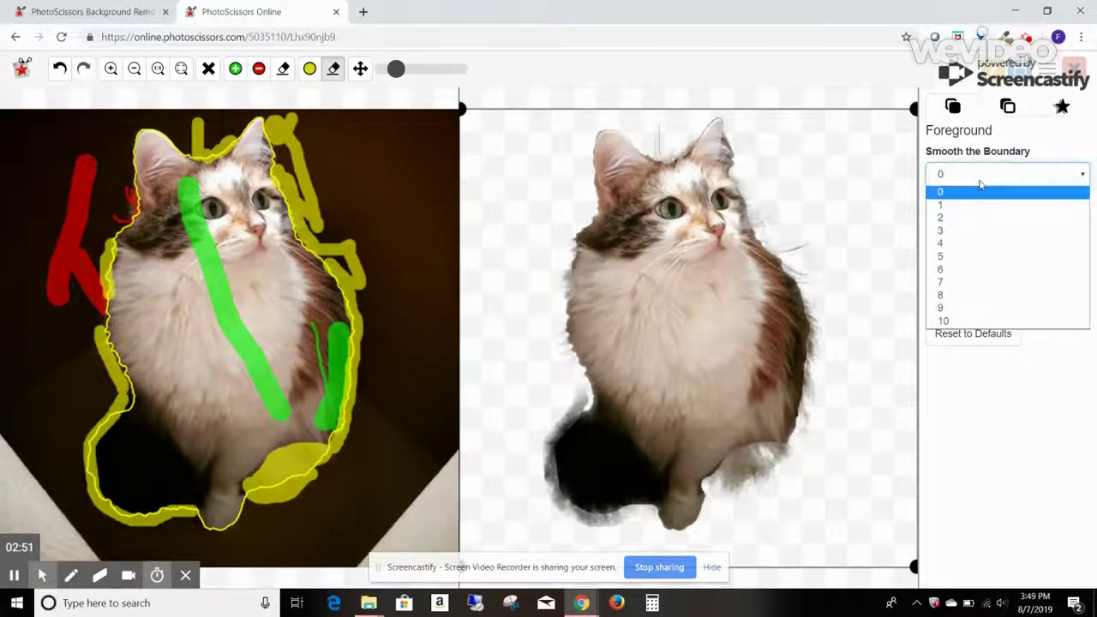
left_click(1033, 324)
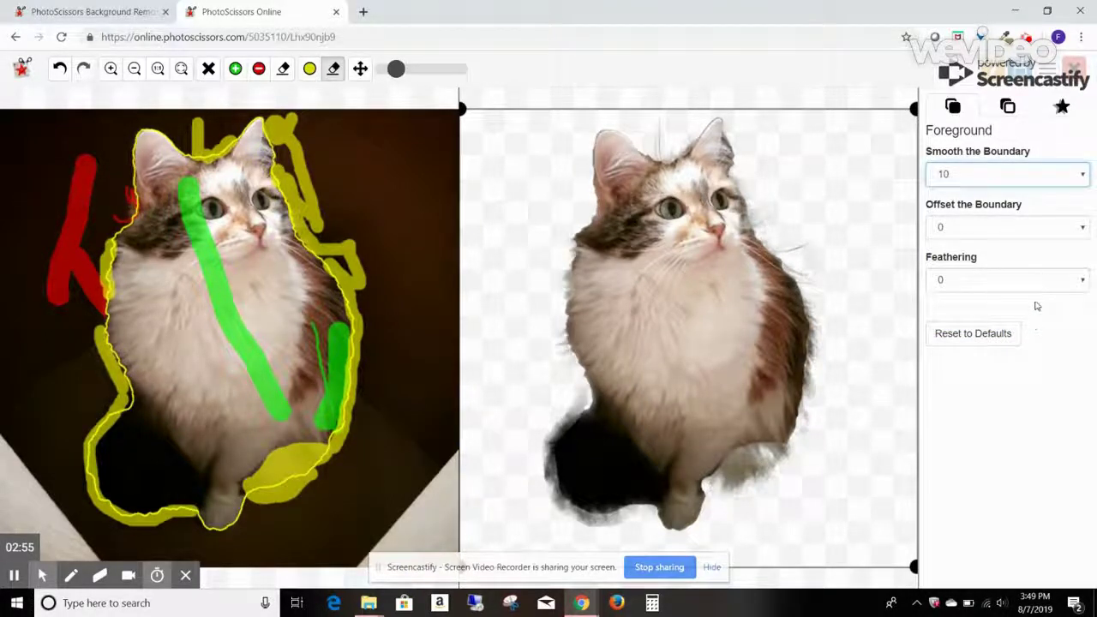
left_click(1033, 173)
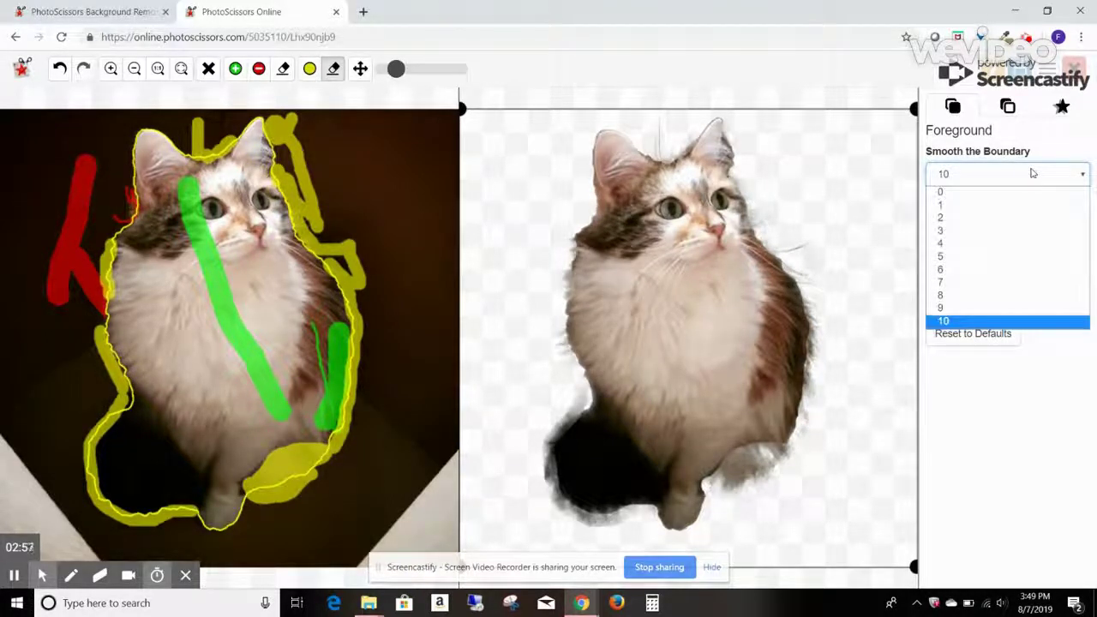
left_click(981, 220)
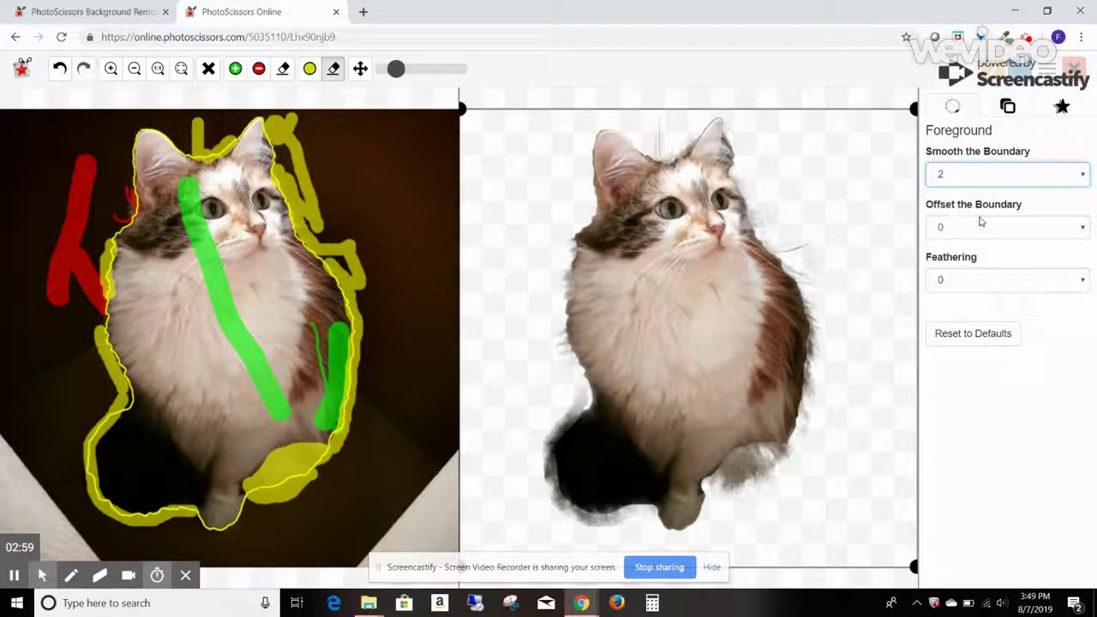
Step: Try foreground boundary offsets of -10 and 10, and settle on 2
left_click(979, 228)
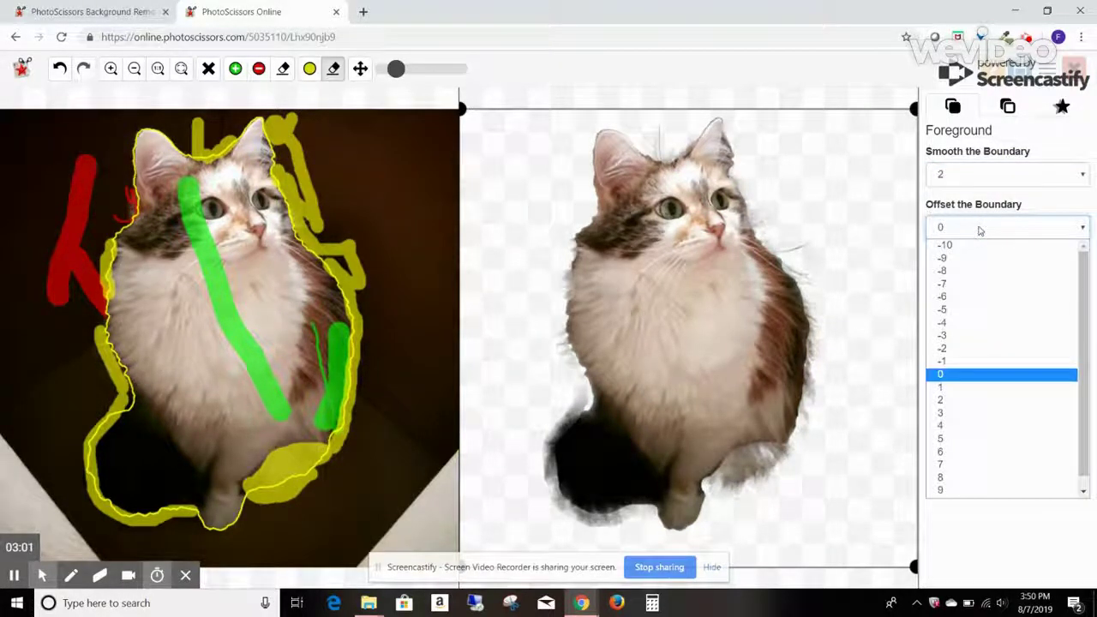
left_click(979, 247)
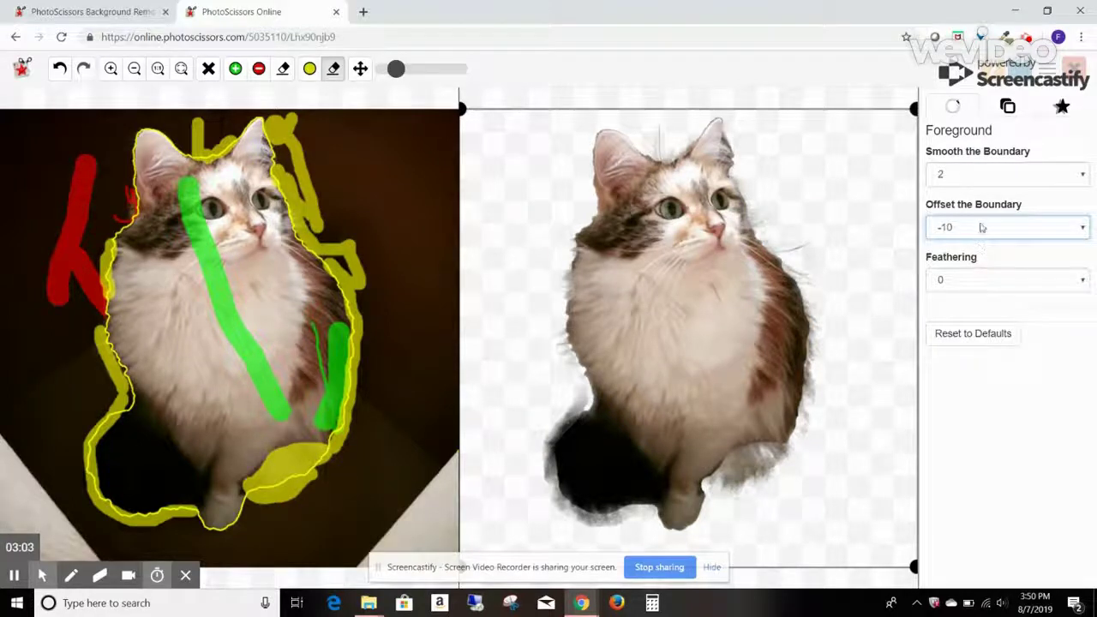
left_click(982, 227)
scroll(983, 497, "down", 1)
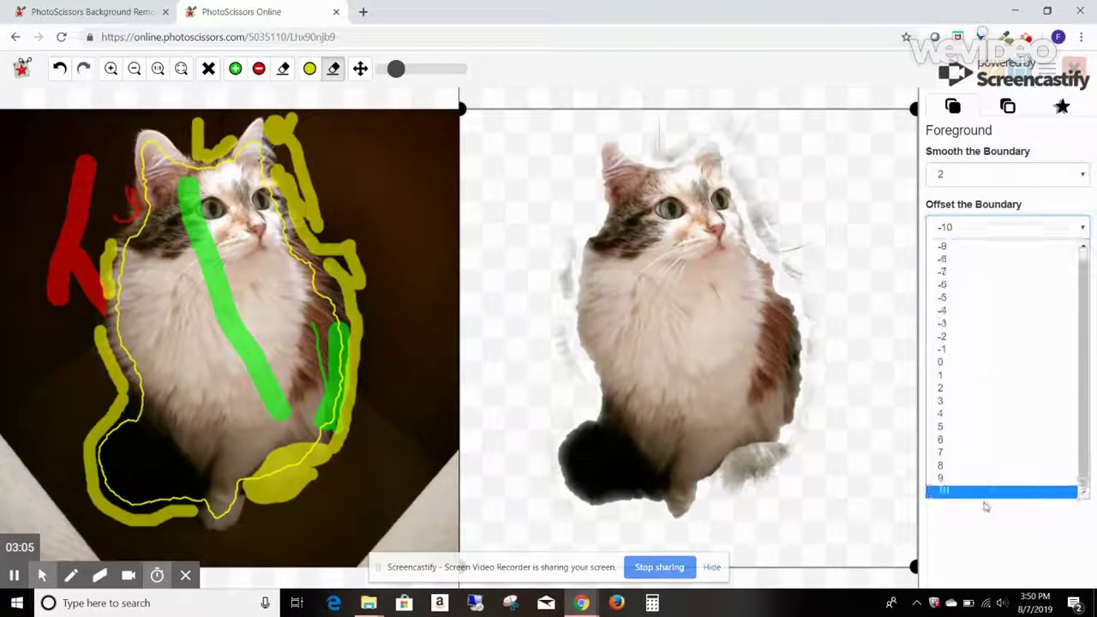
left_click(986, 492)
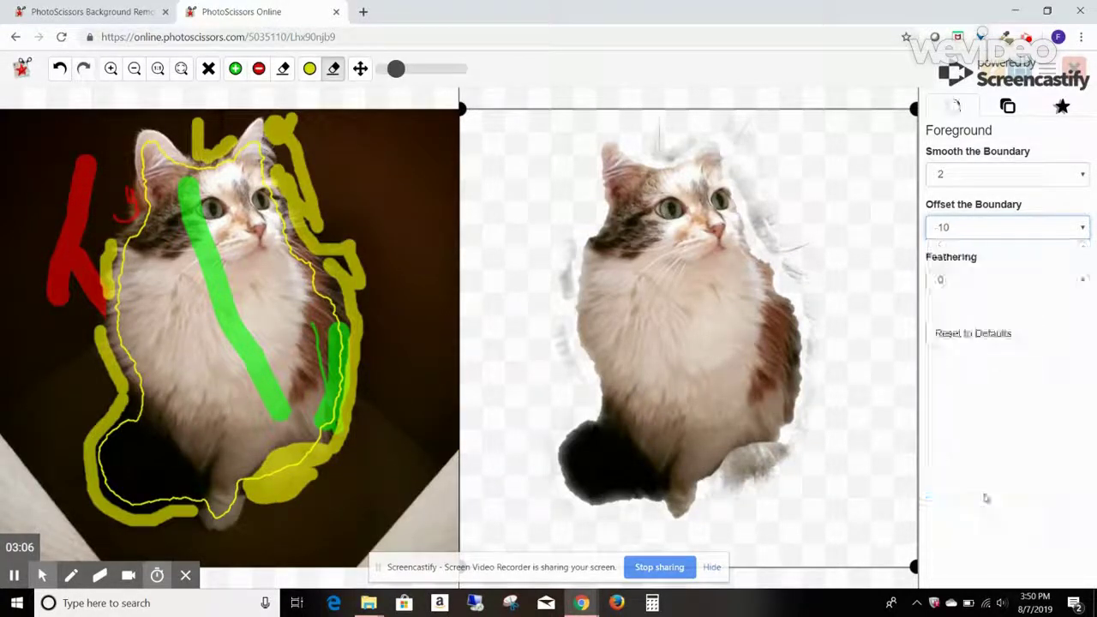
left_click(994, 228)
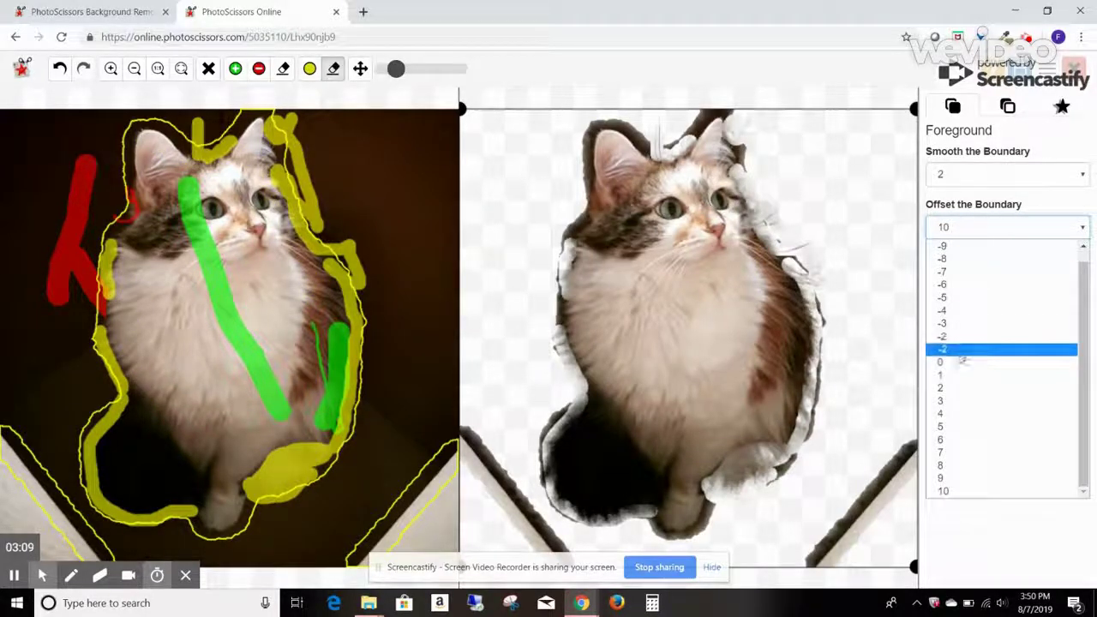
left_click(953, 388)
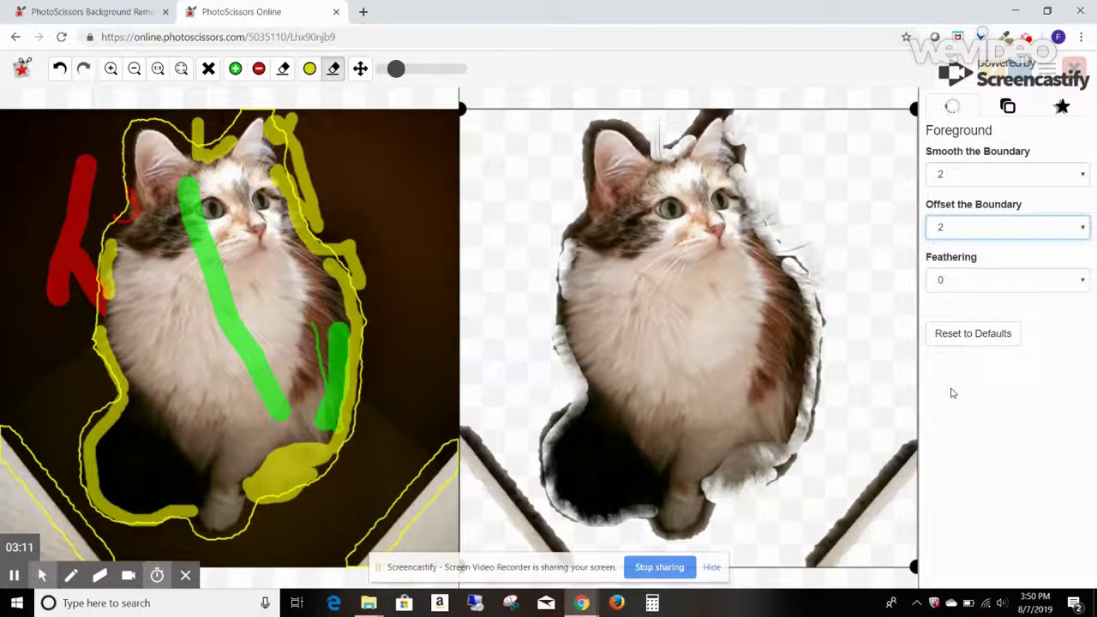
Step: Set the foreground boundary offset to 0, and try a feathering of 9 before settling on 2
left_click(960, 226)
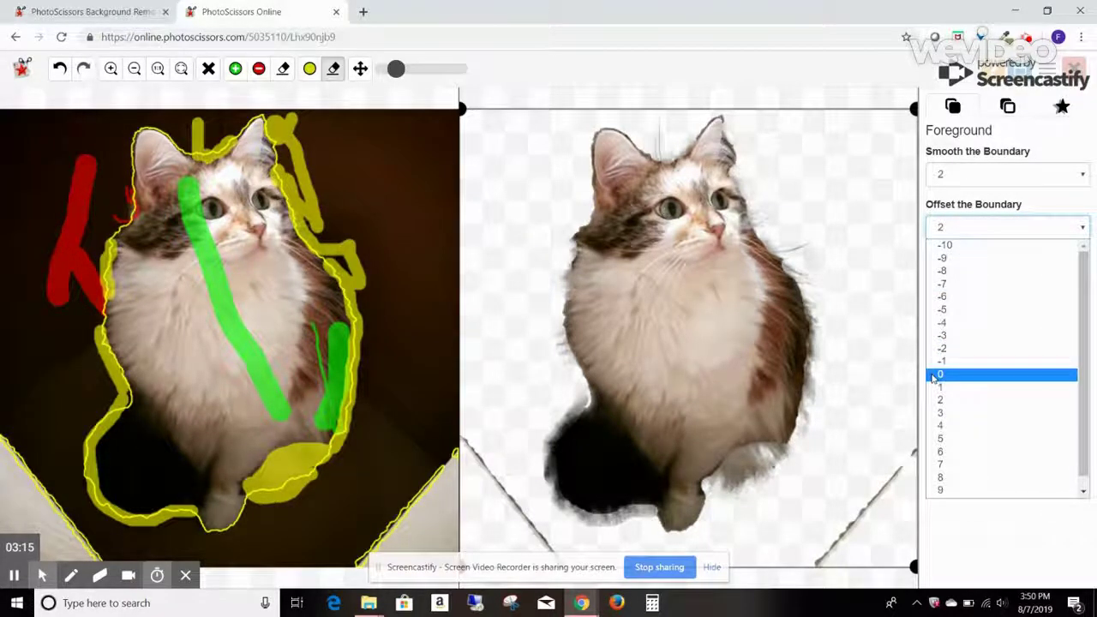
left_click(940, 374)
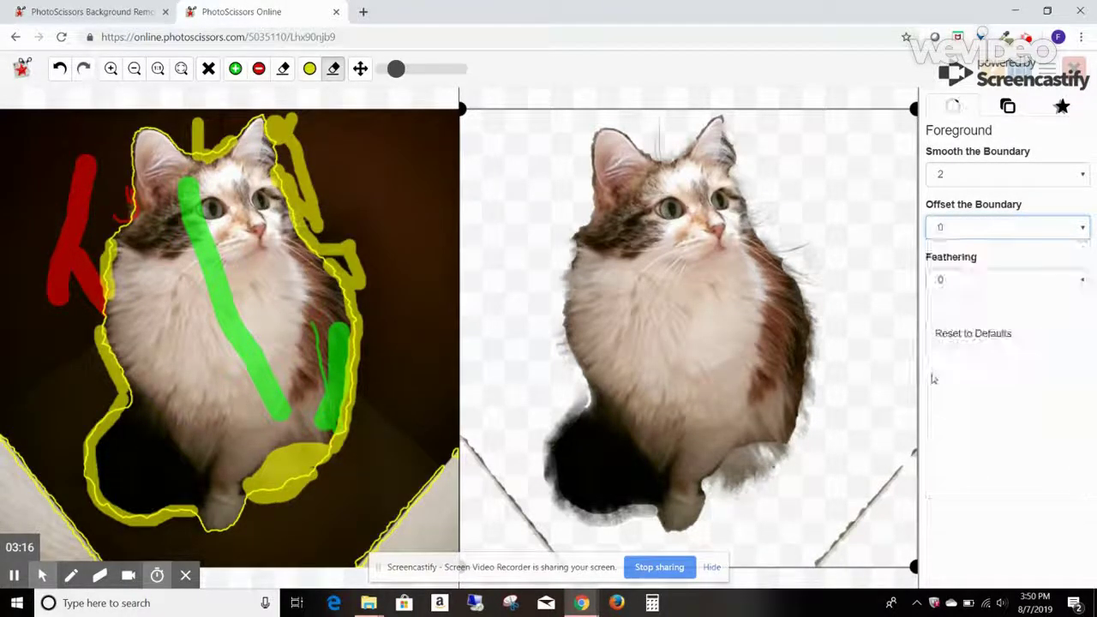
left_click(993, 279)
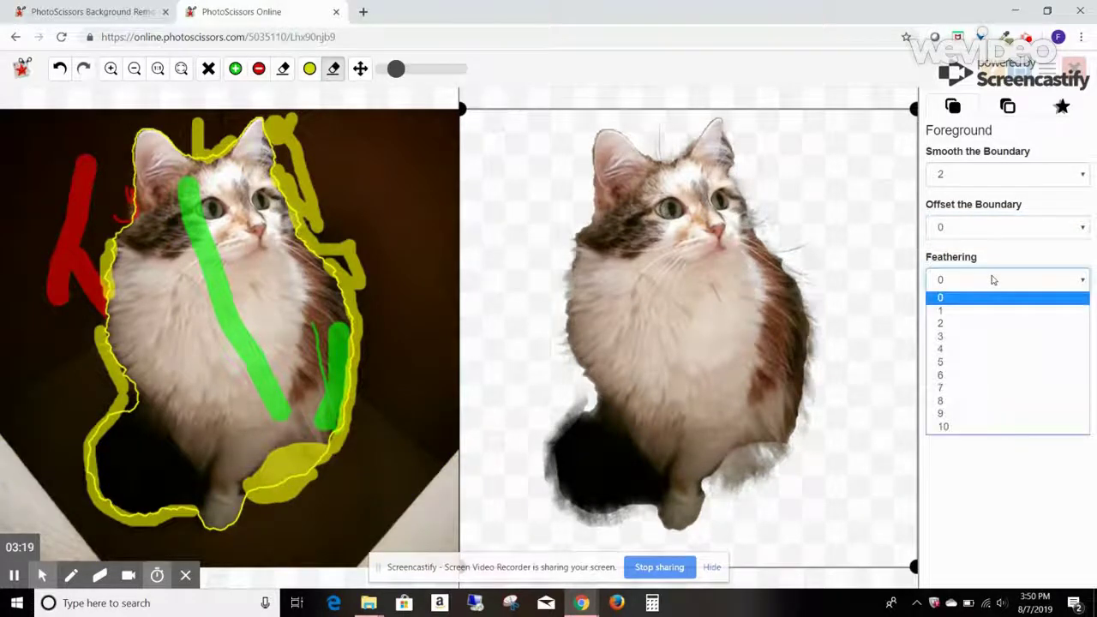
left_click(958, 413)
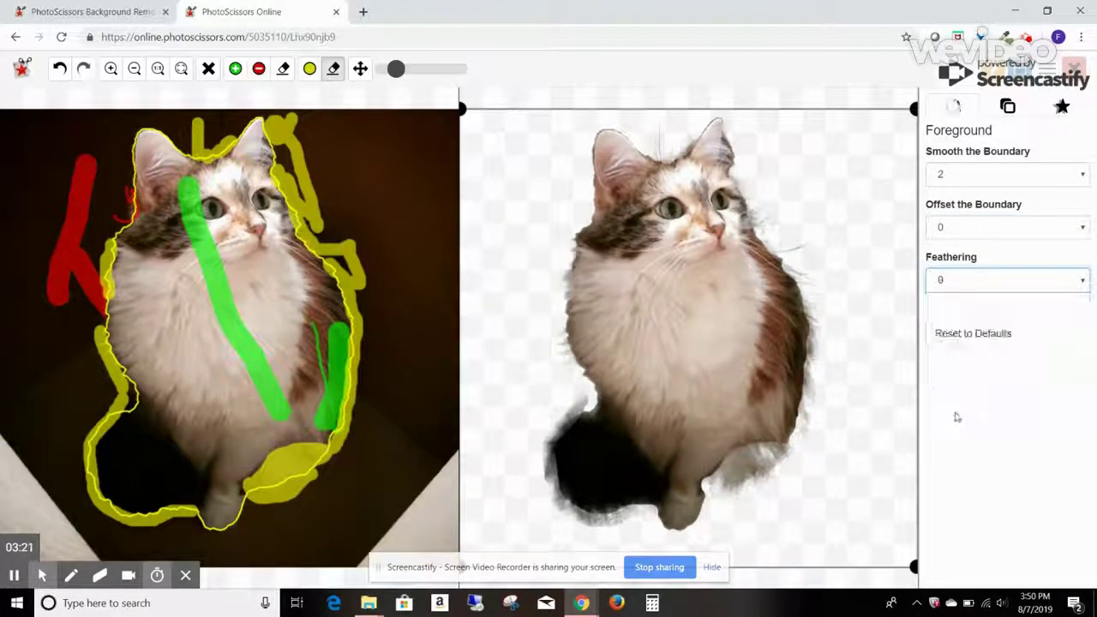
left_click(968, 288)
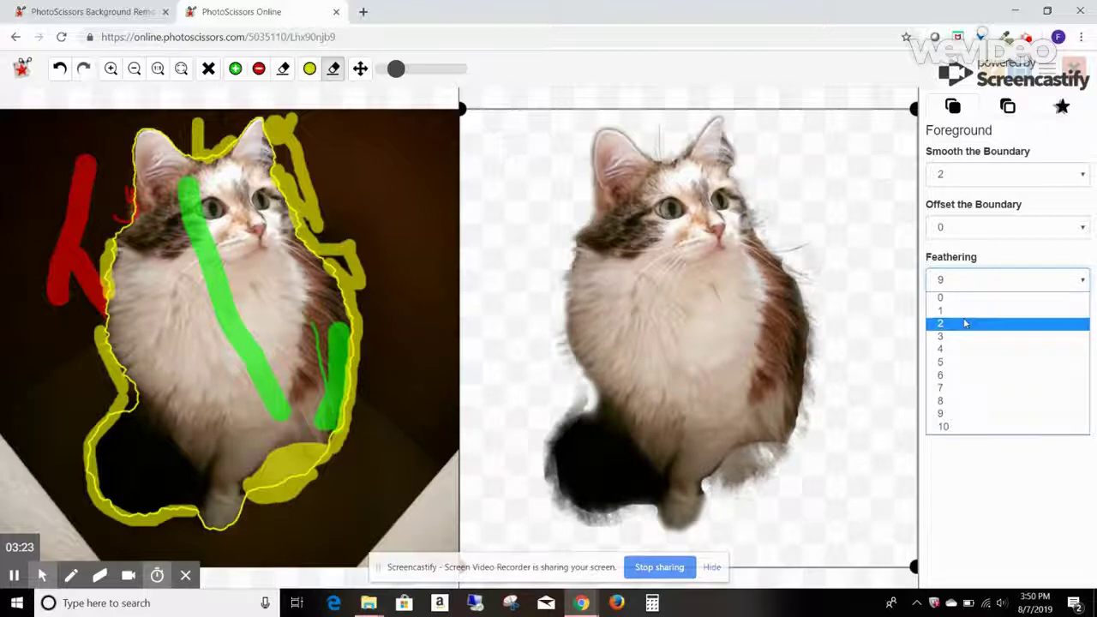
left_click(963, 326)
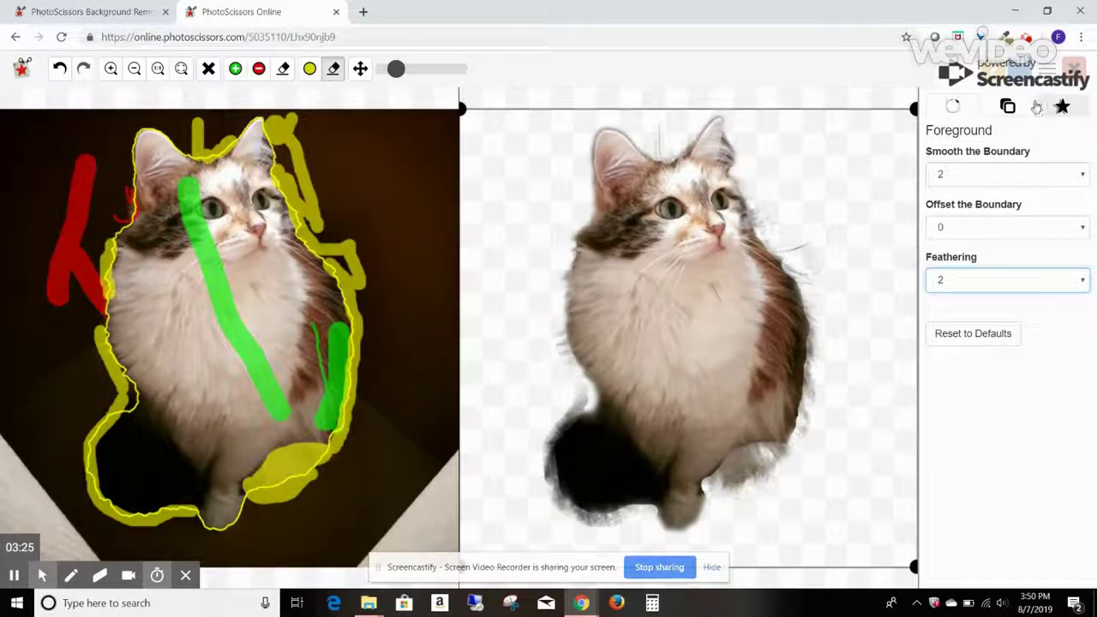
Step: Enable the cat's shadow, trying a light cyan shadow color and returning it to black
left_click(1061, 107)
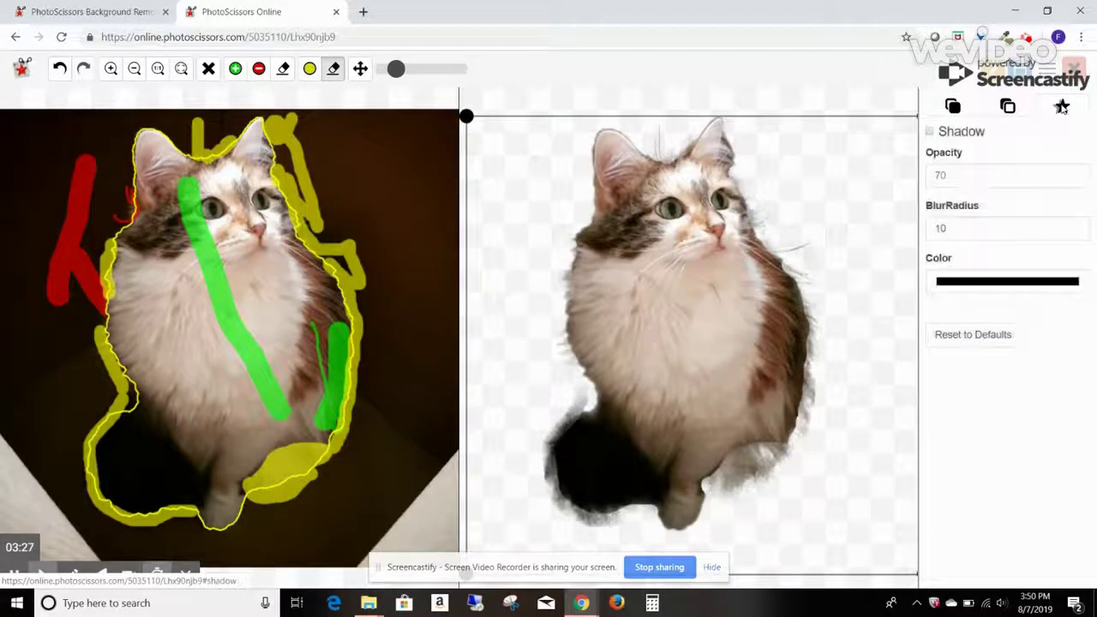
left_click(930, 131)
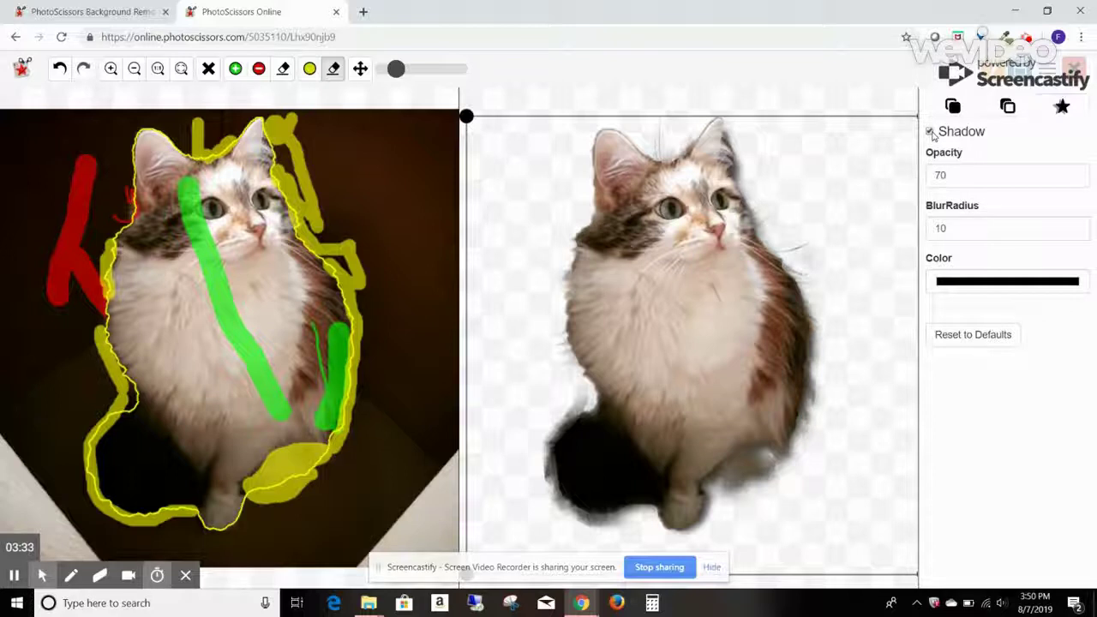
left_click(1049, 281)
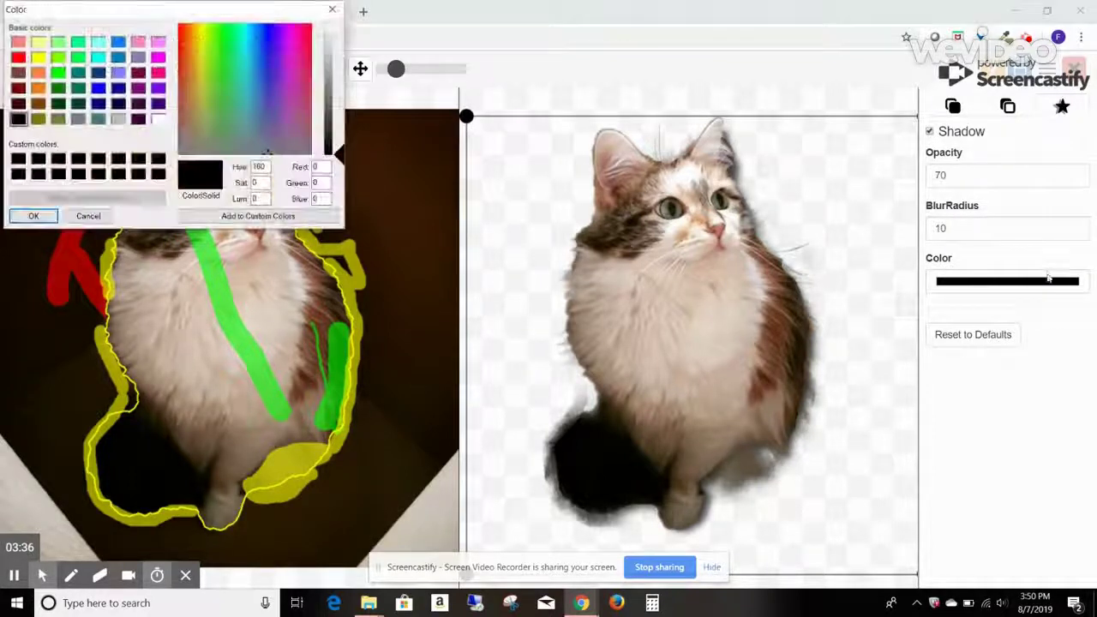
left_click(98, 41)
left_click(34, 216)
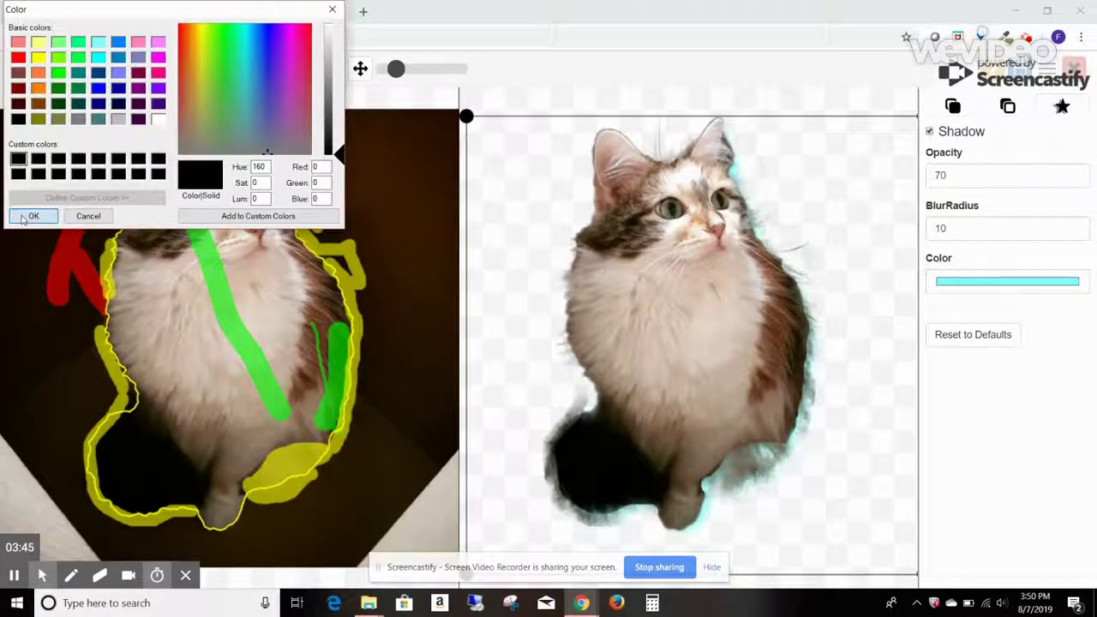
left_click(34, 216)
Step: Set the background to the golden throne image and reposition it so the throne's crown sits above the cat's head
left_click(1017, 108)
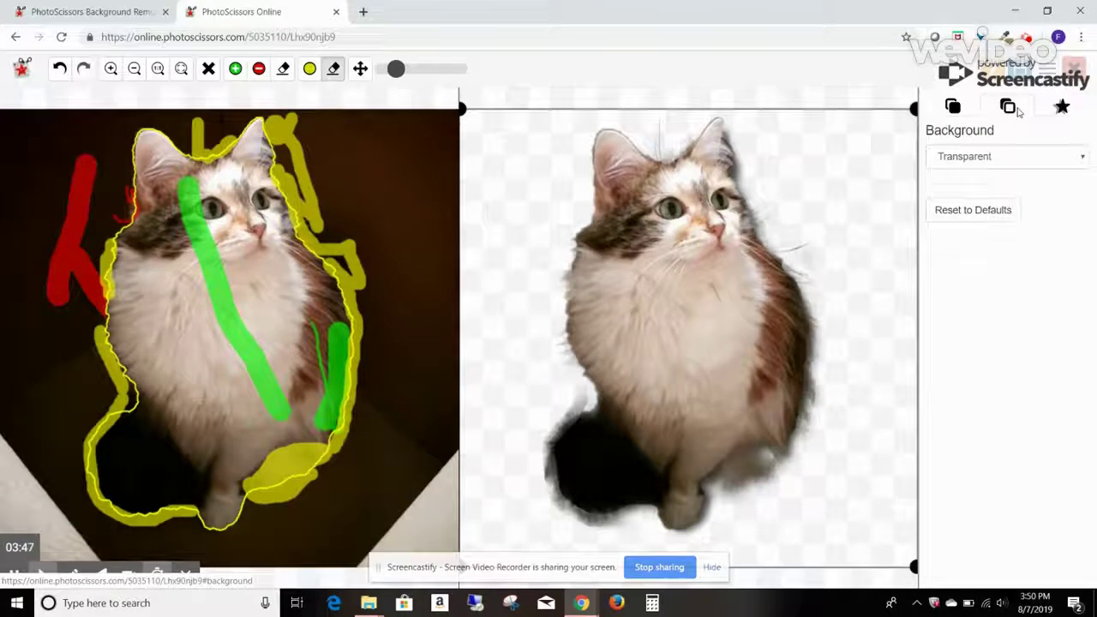
left_click(1007, 162)
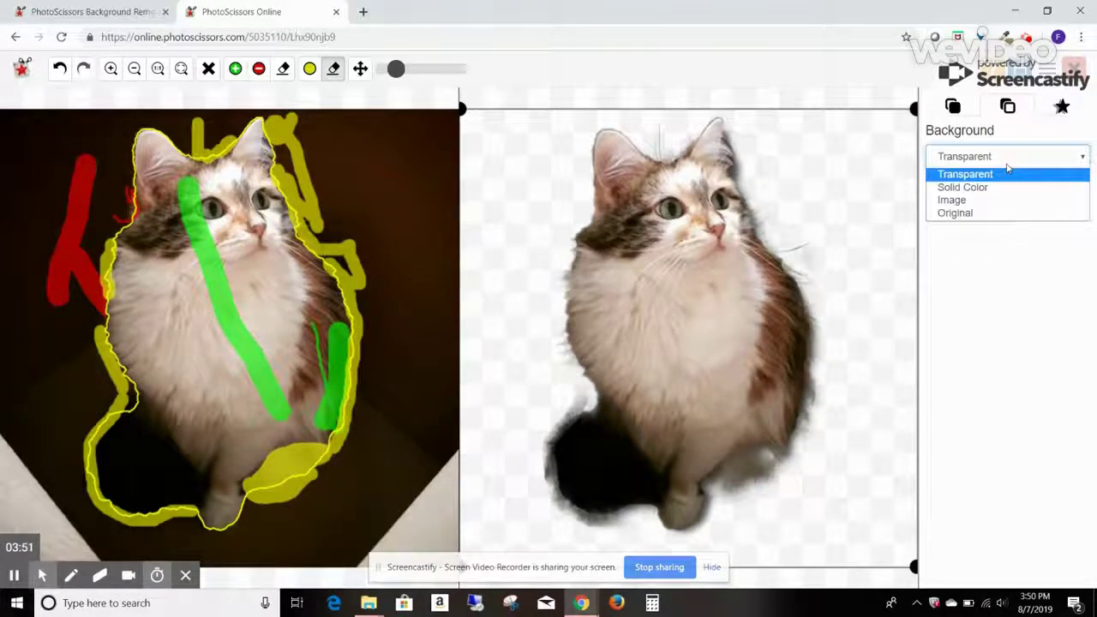
left_click(975, 200)
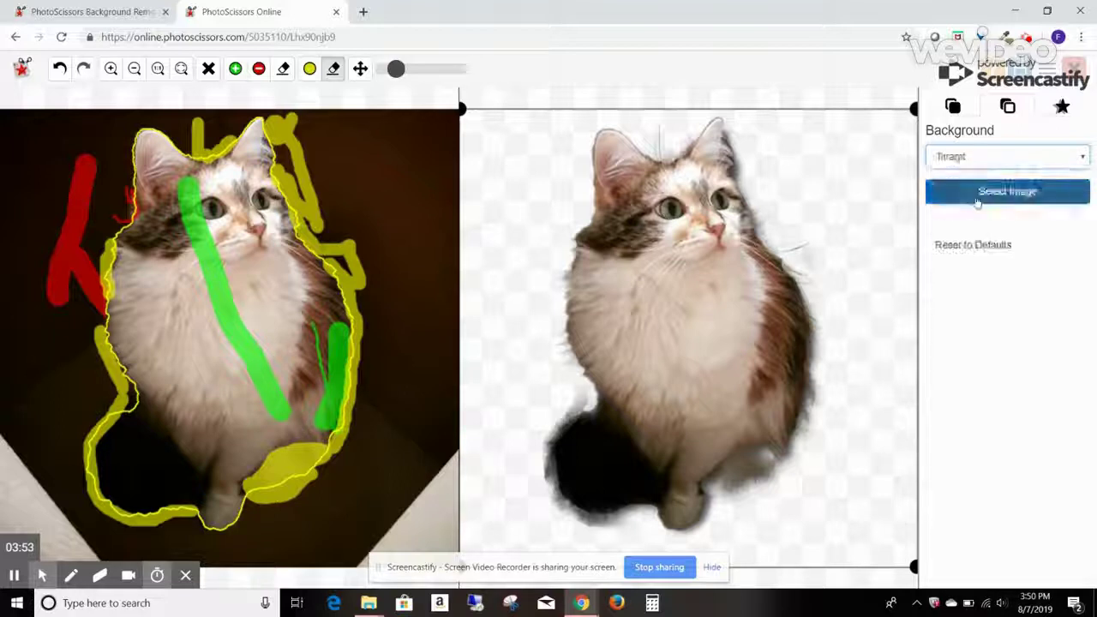
left_click(977, 201)
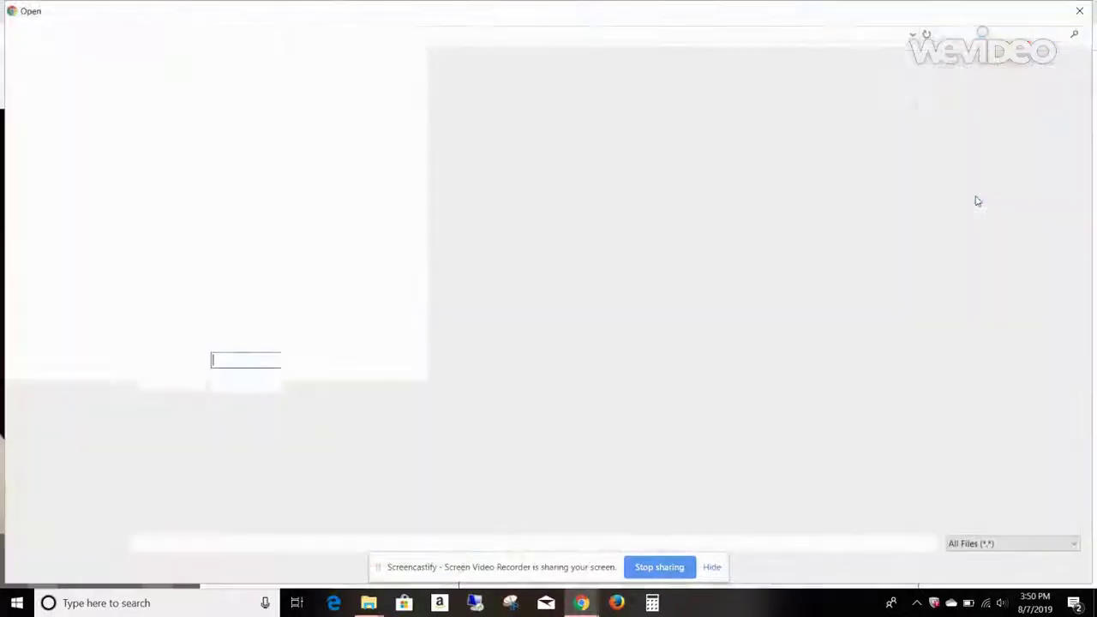
double_click(406, 108)
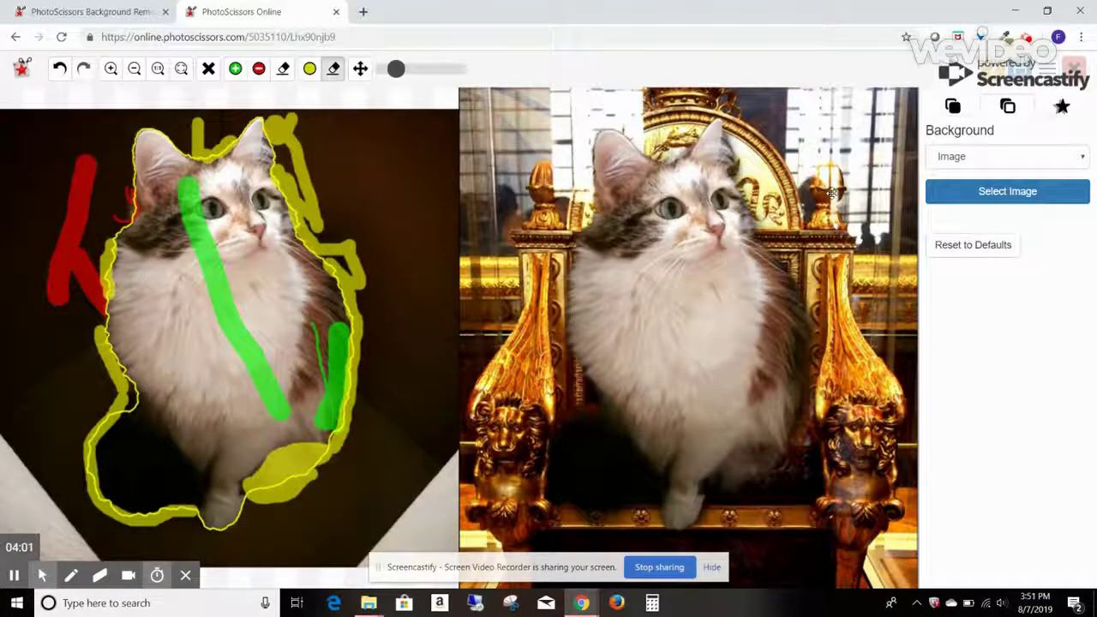
left_click_drag(818, 133, 840, 224)
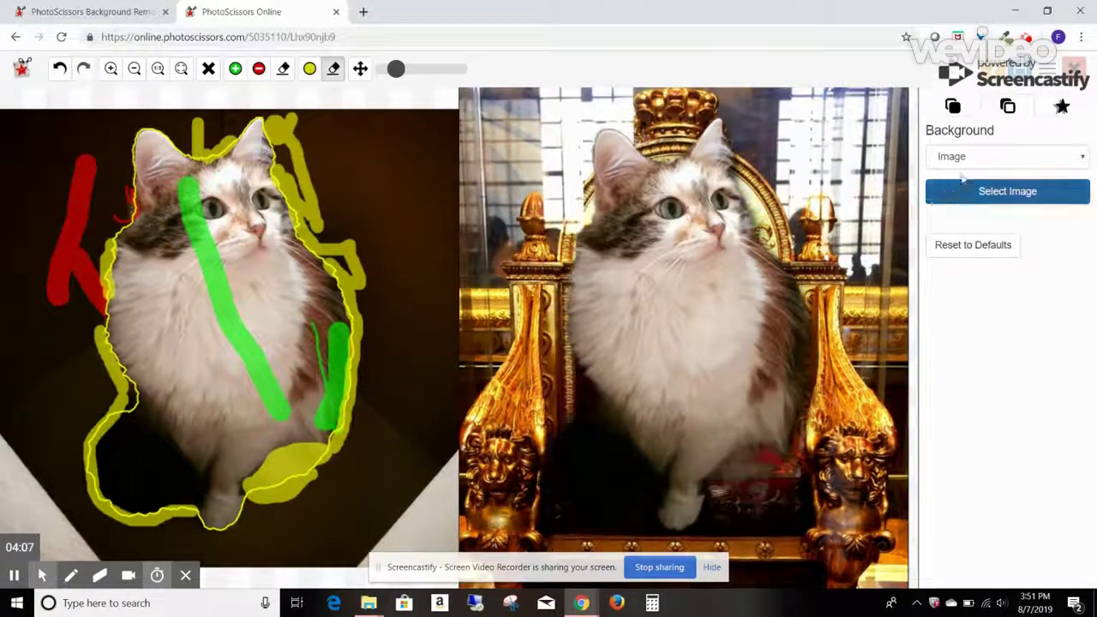
Step: Download the result image in low resolution and view the downloaded file in Photos
mouse_move(1021, 79)
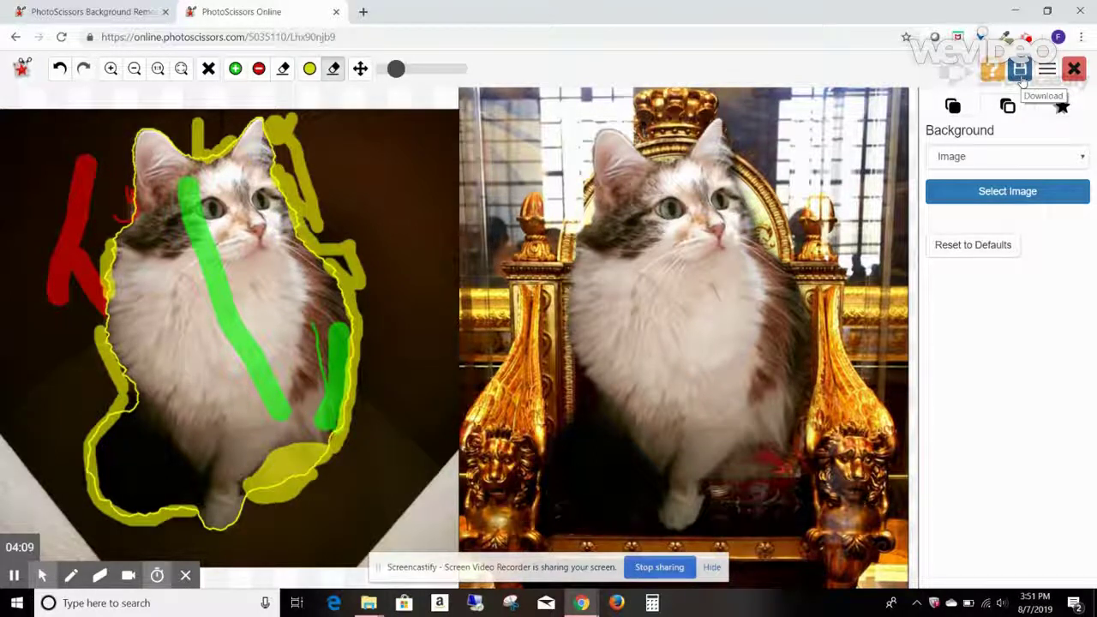
left_click(1020, 74)
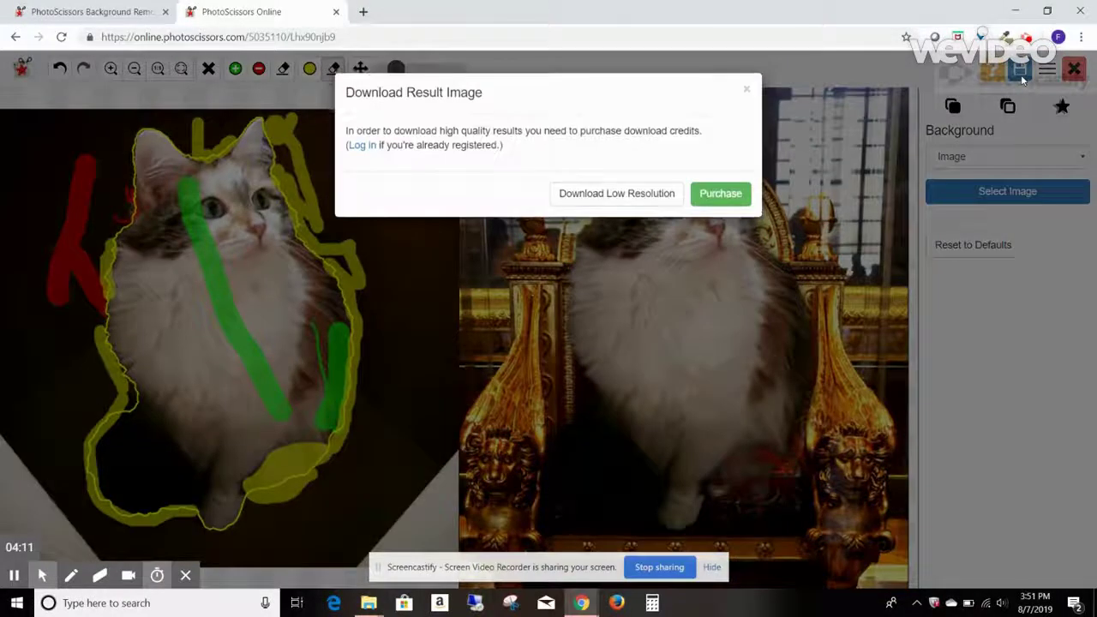
left_click(616, 192)
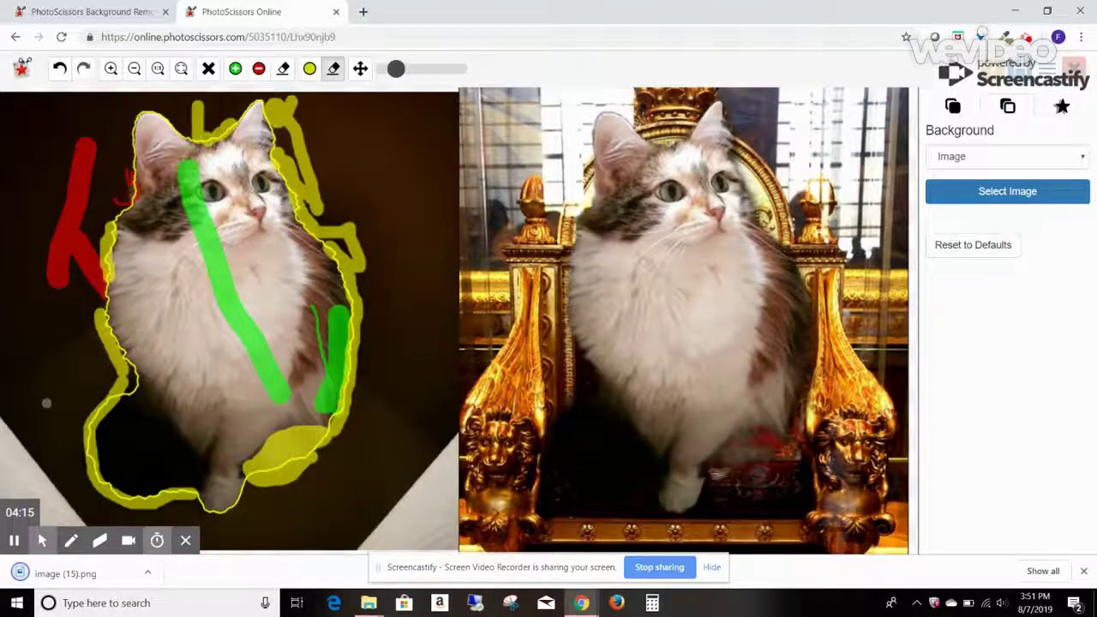
left_click(68, 574)
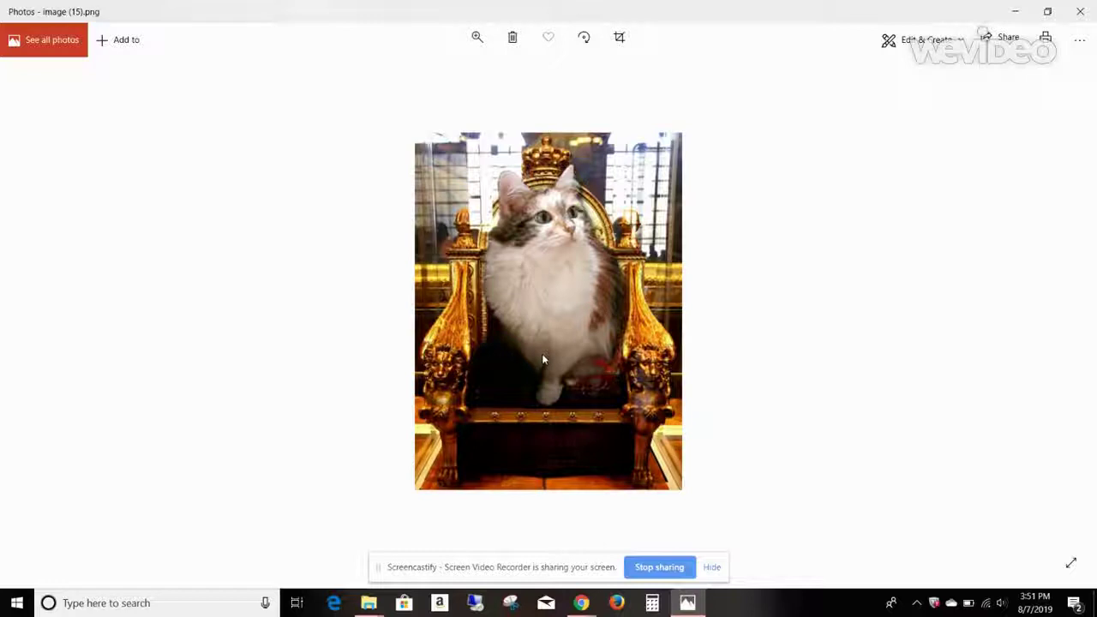
left_click(1015, 12)
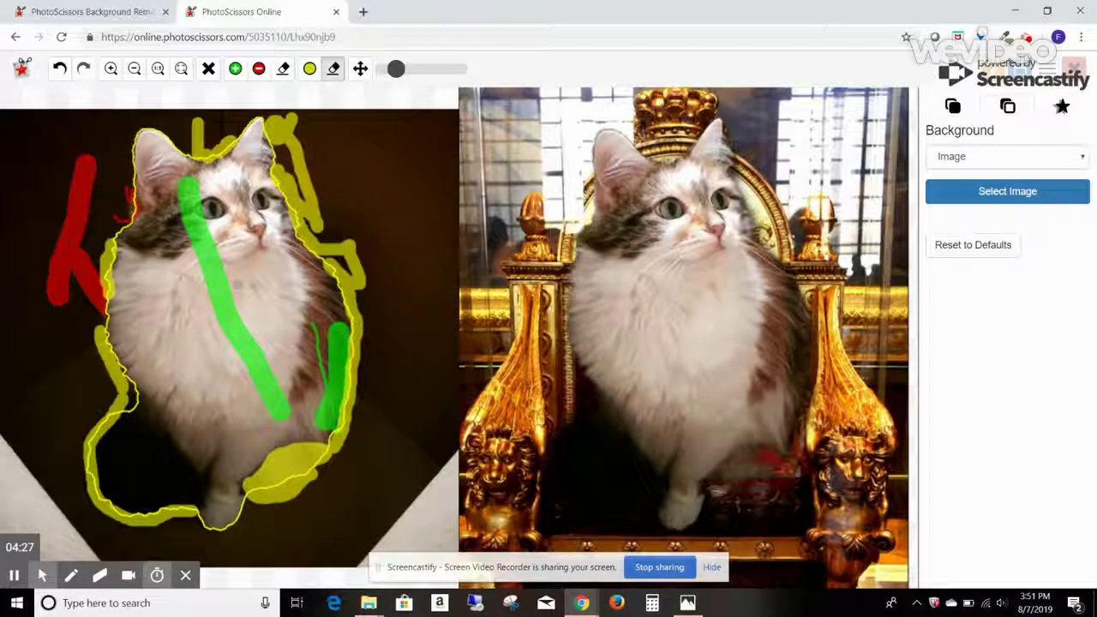
mouse_move(17, 575)
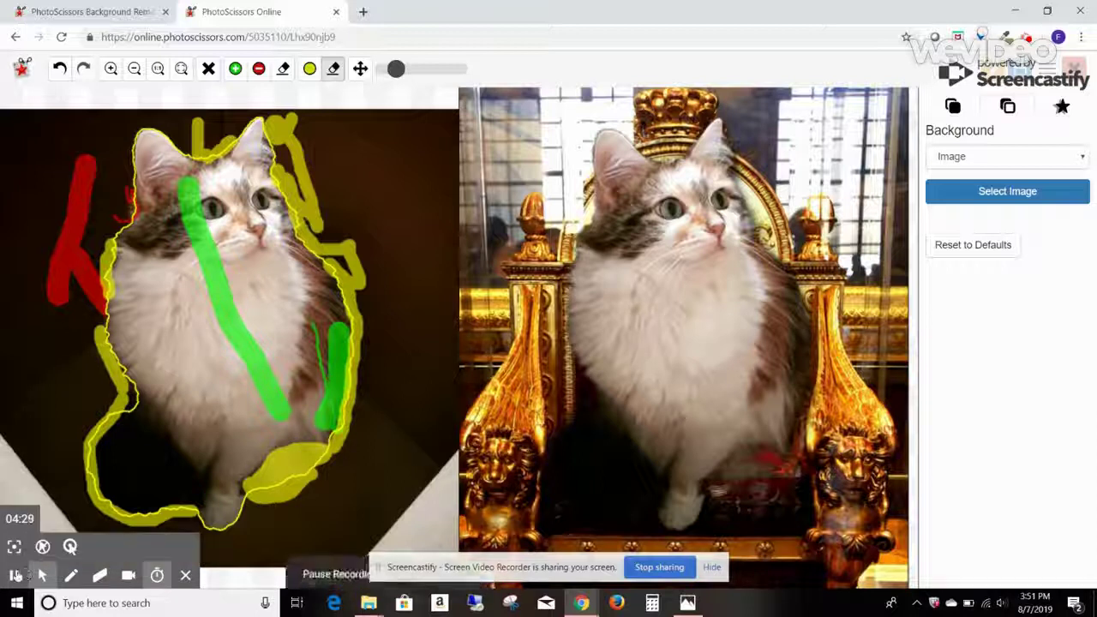